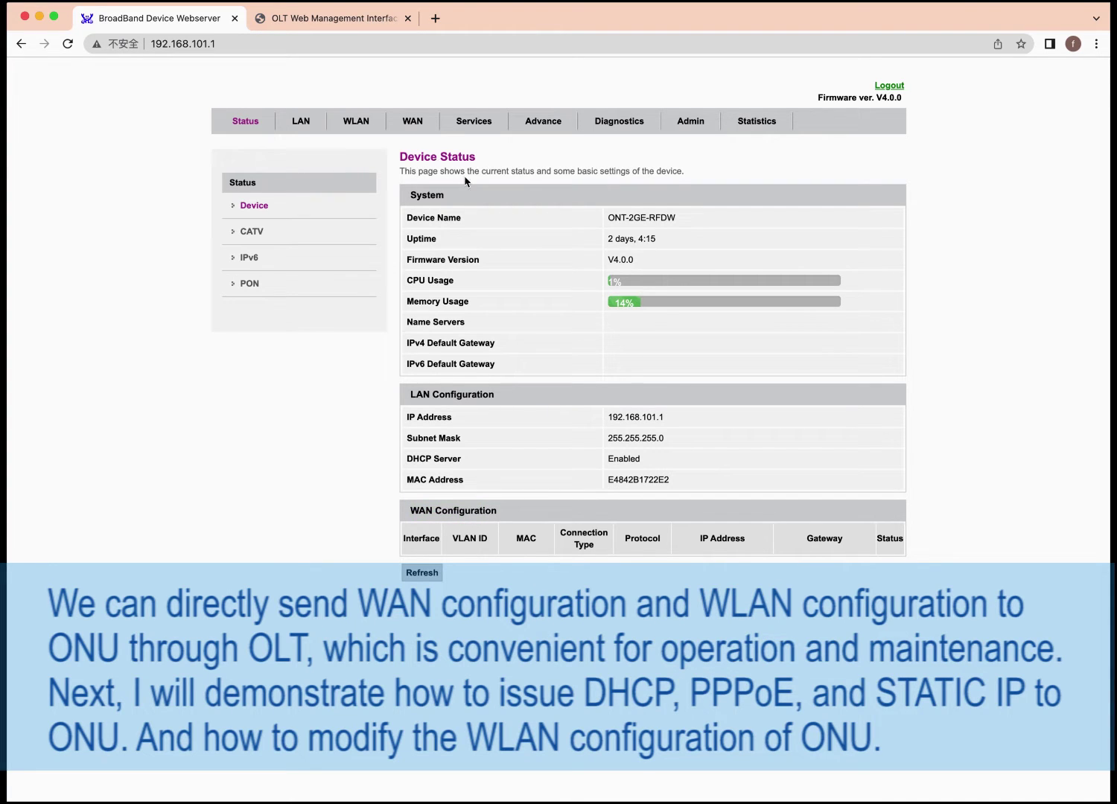
Step: Check that the ONU's PON WAN list is still empty, then switch to the OLT interface
left_click(413, 124)
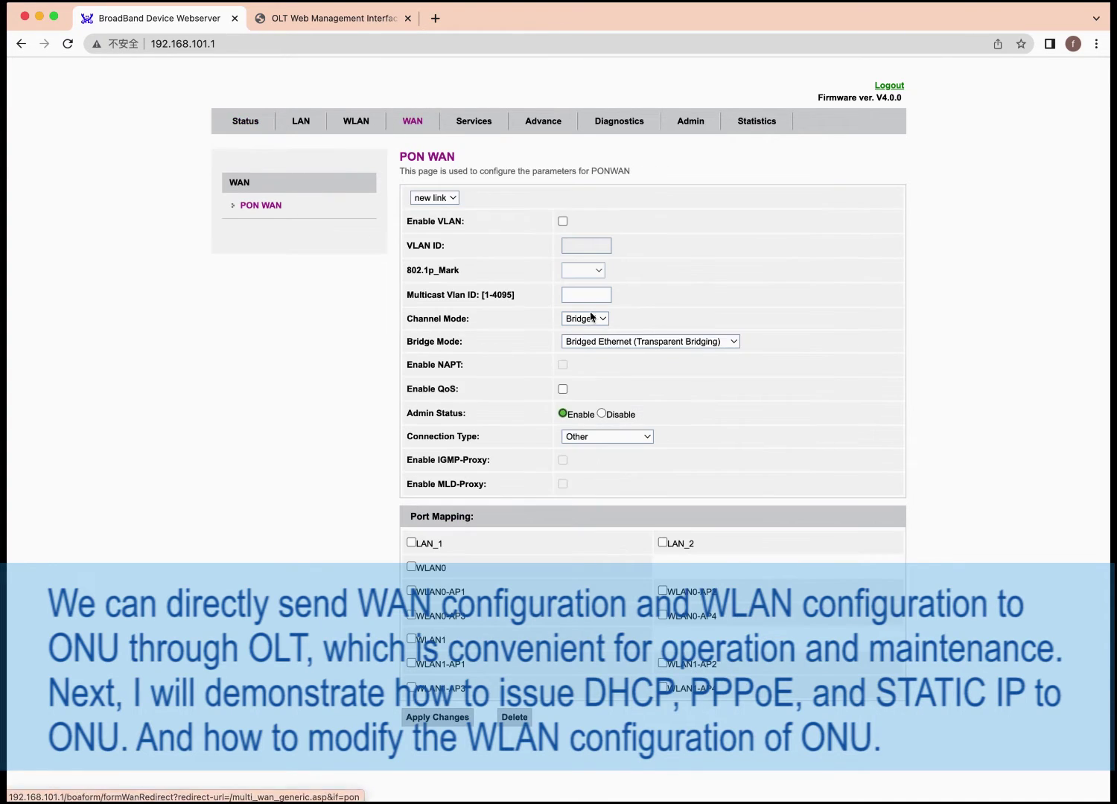
left_click(454, 201)
left_click(194, 407)
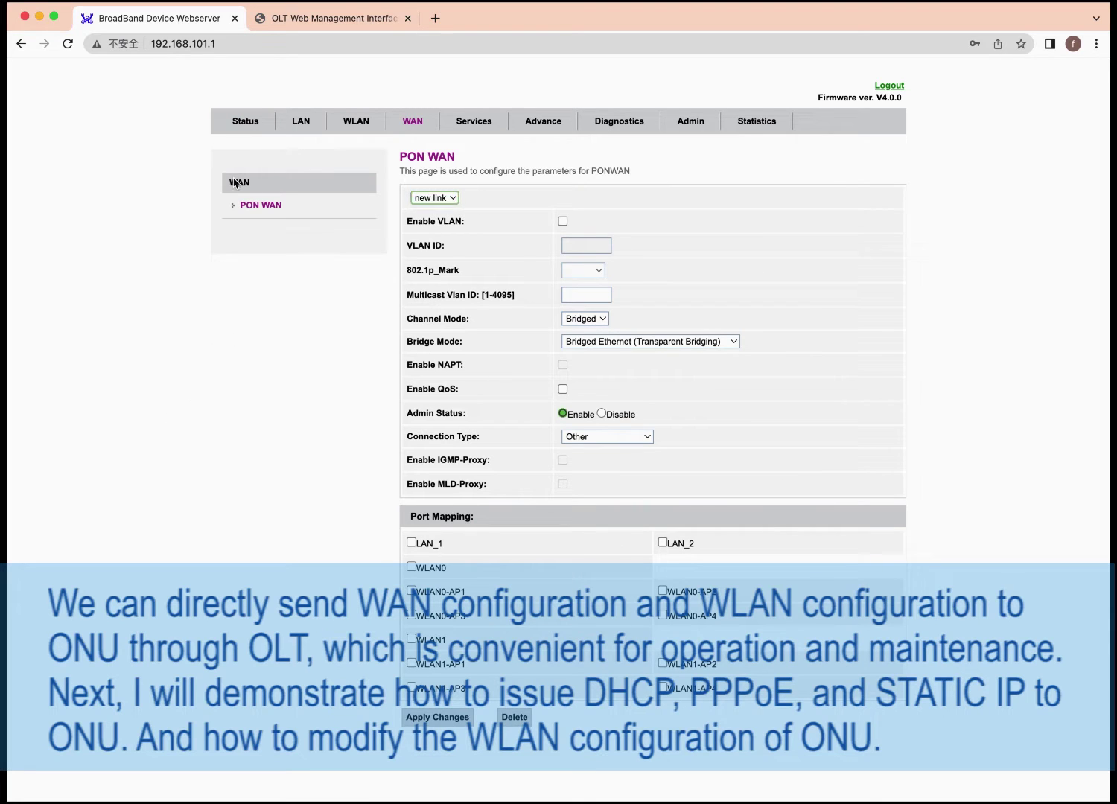
left_click(237, 128)
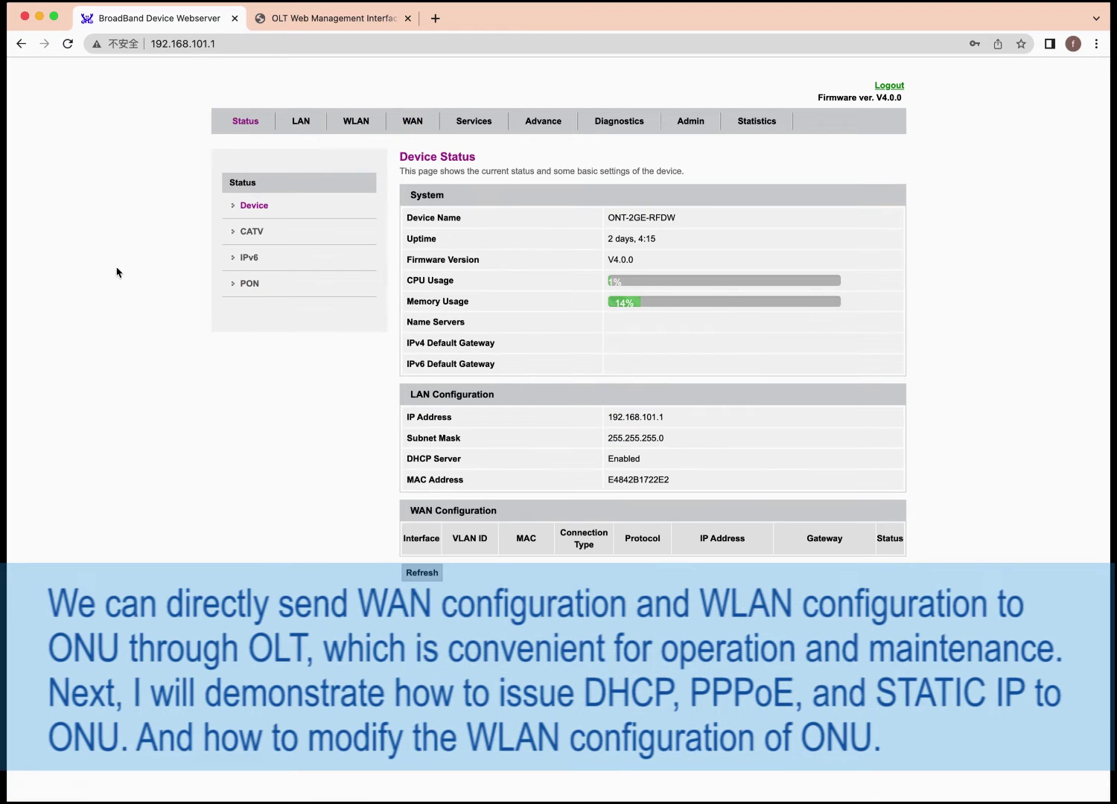
left_click(318, 20)
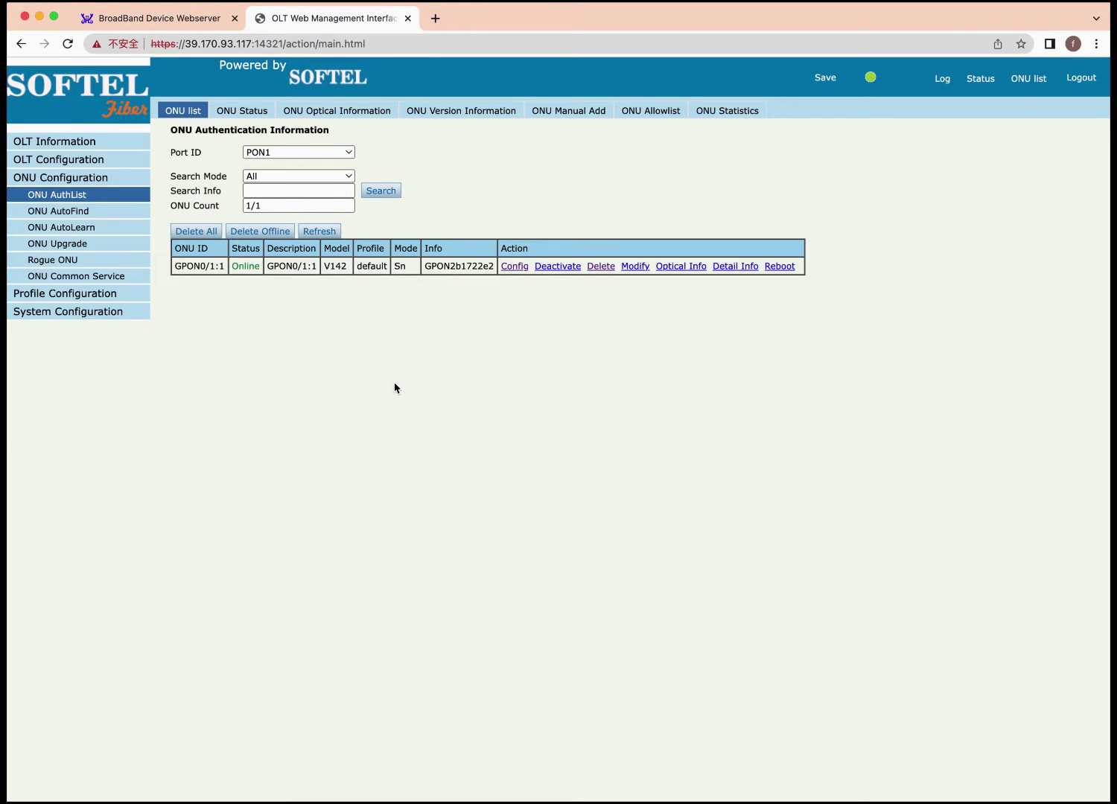
Step: Open the Config page for ONU GPON0/1:1 and its WAN connection settings
left_click(515, 267)
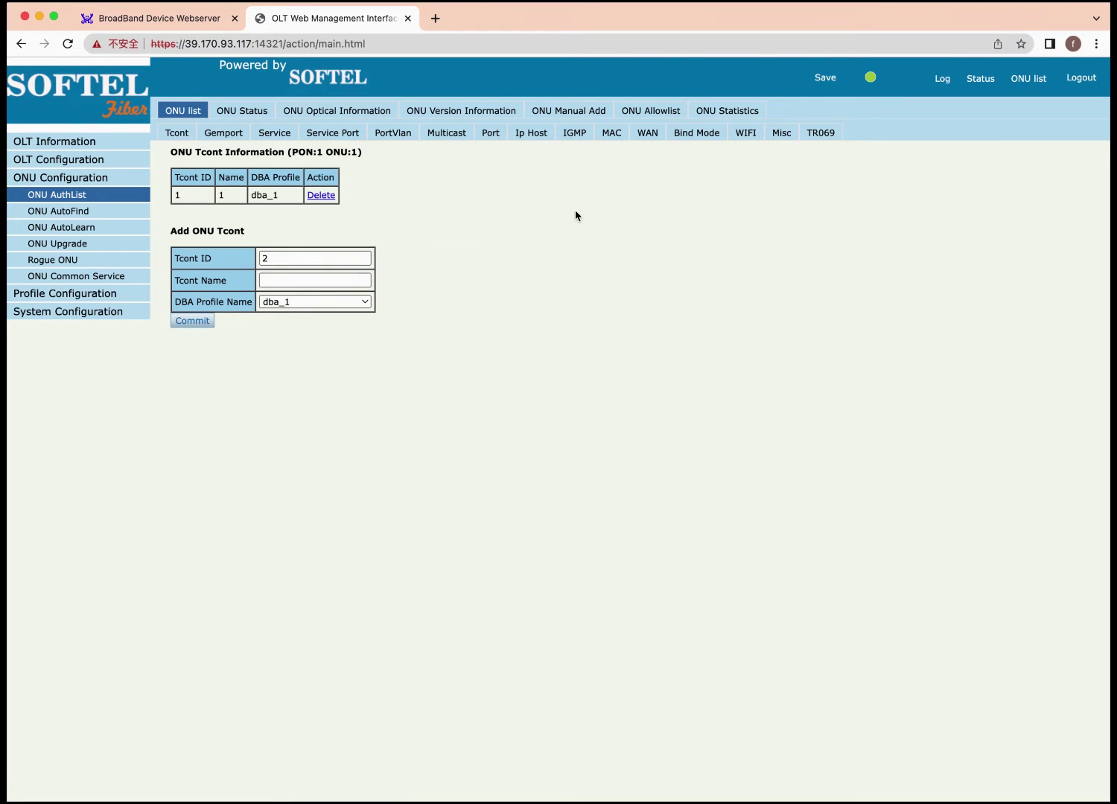
left_click(647, 133)
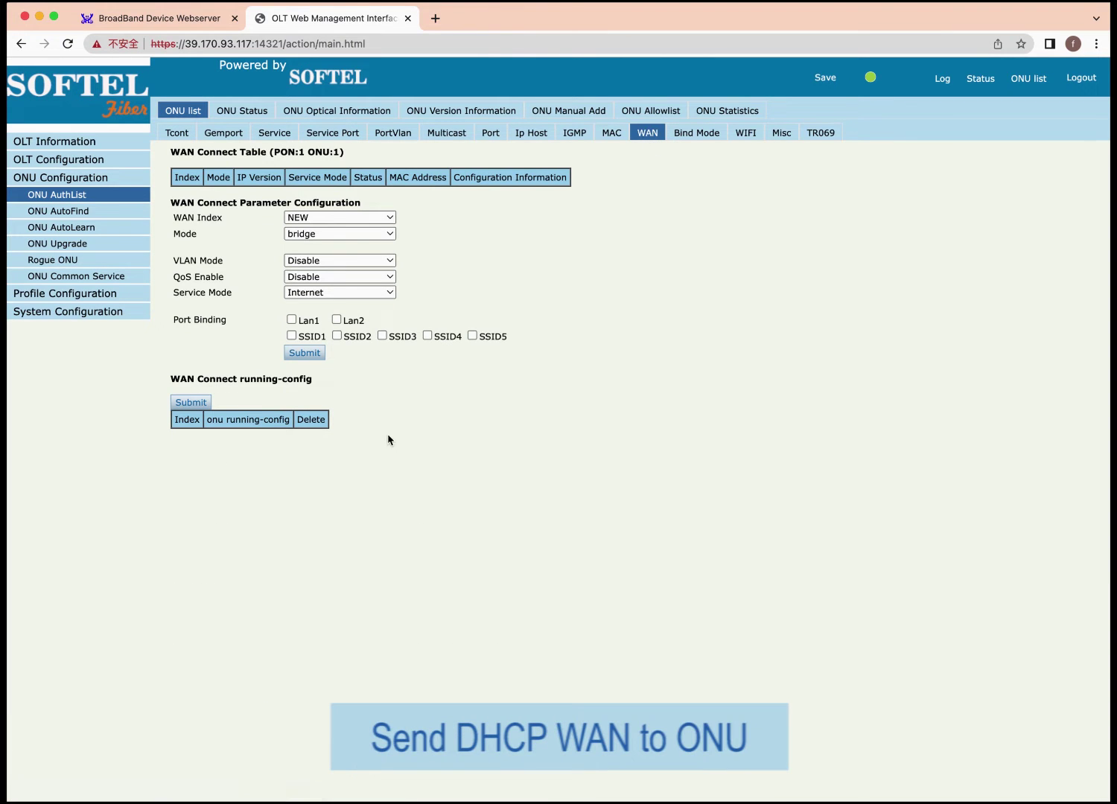
Step: Add a routed DHCP WAN tagged with VLAN ID 100 to the running config
left_click(387, 233)
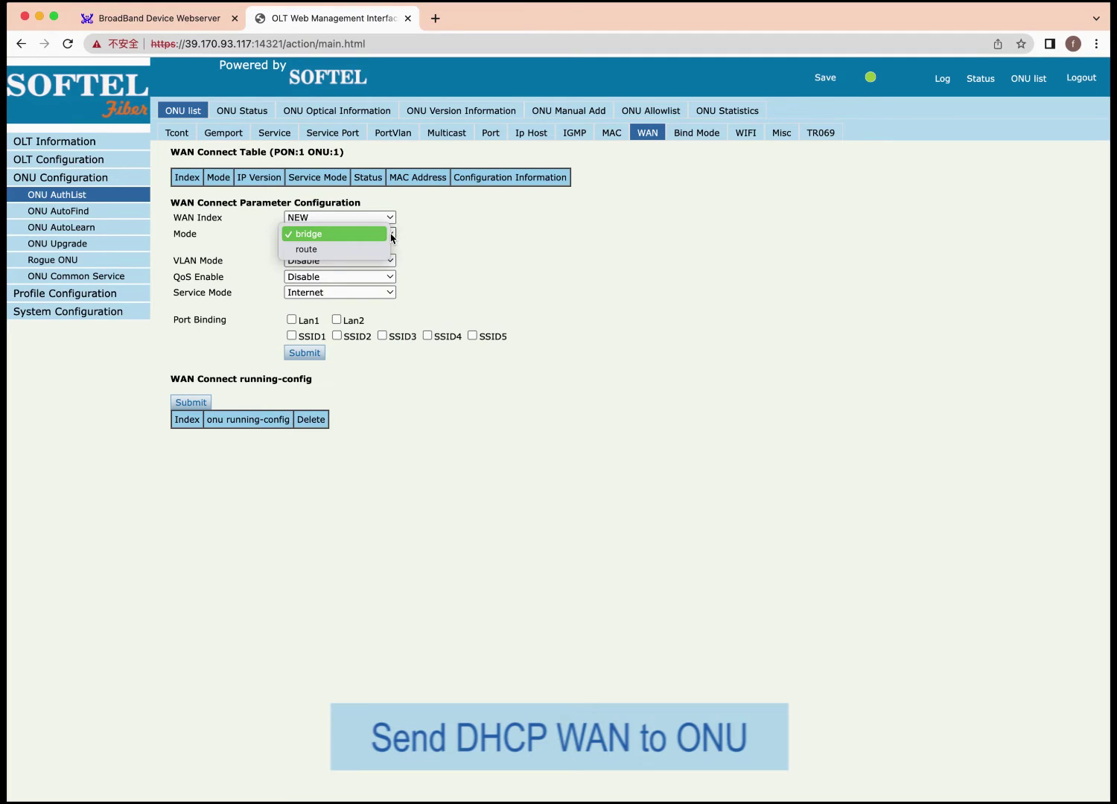
left_click(341, 251)
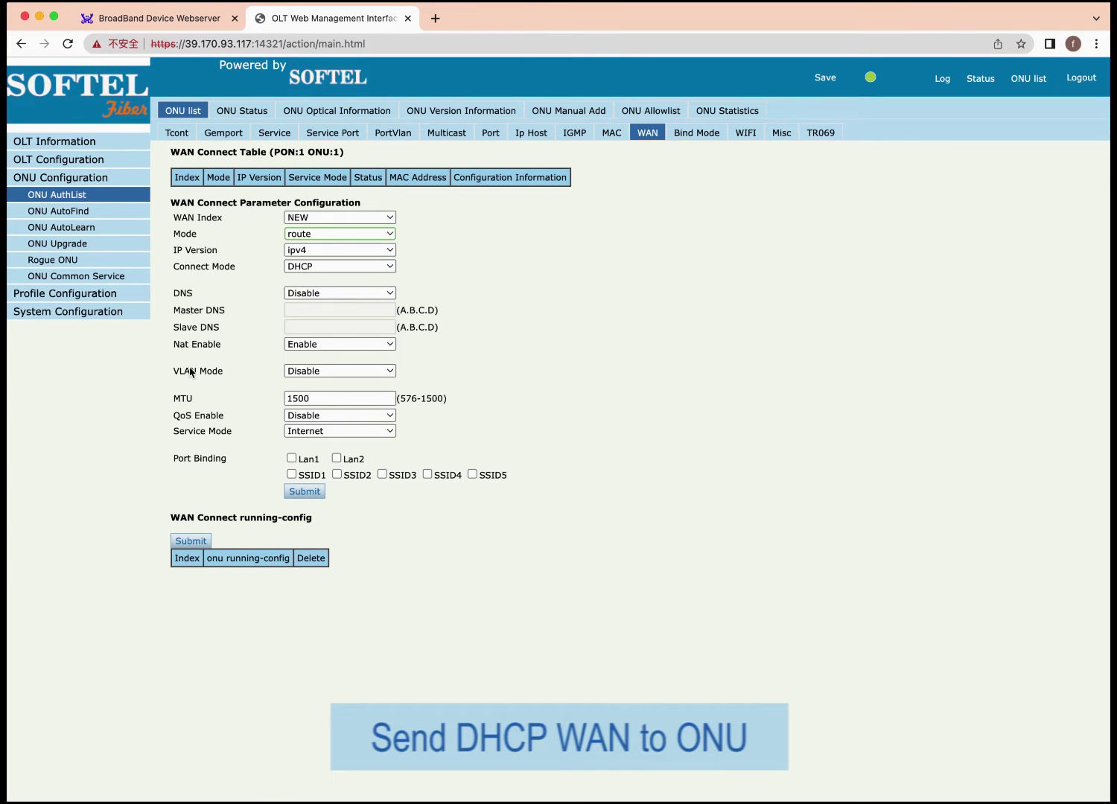
left_click(297, 371)
left_click(303, 386)
left_click(310, 389)
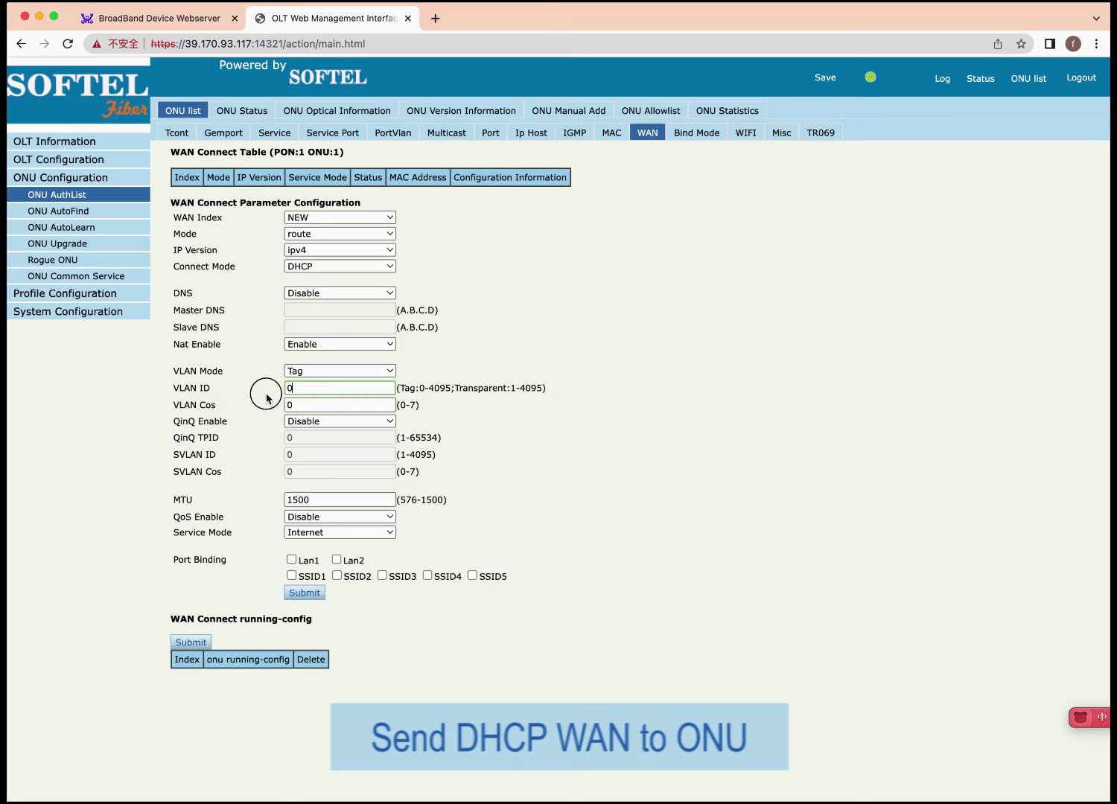
type("100")
left_click(306, 593)
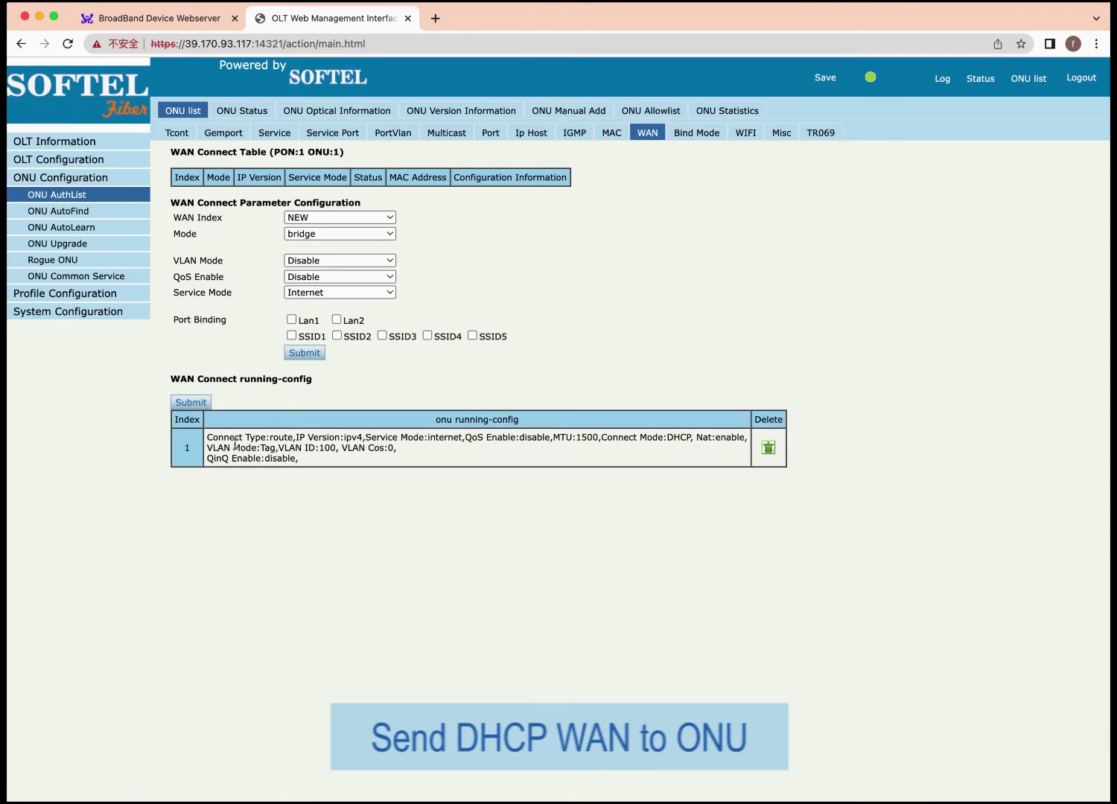
Step: Commit the running config to the ONU and refresh the WAN status
left_click(191, 403)
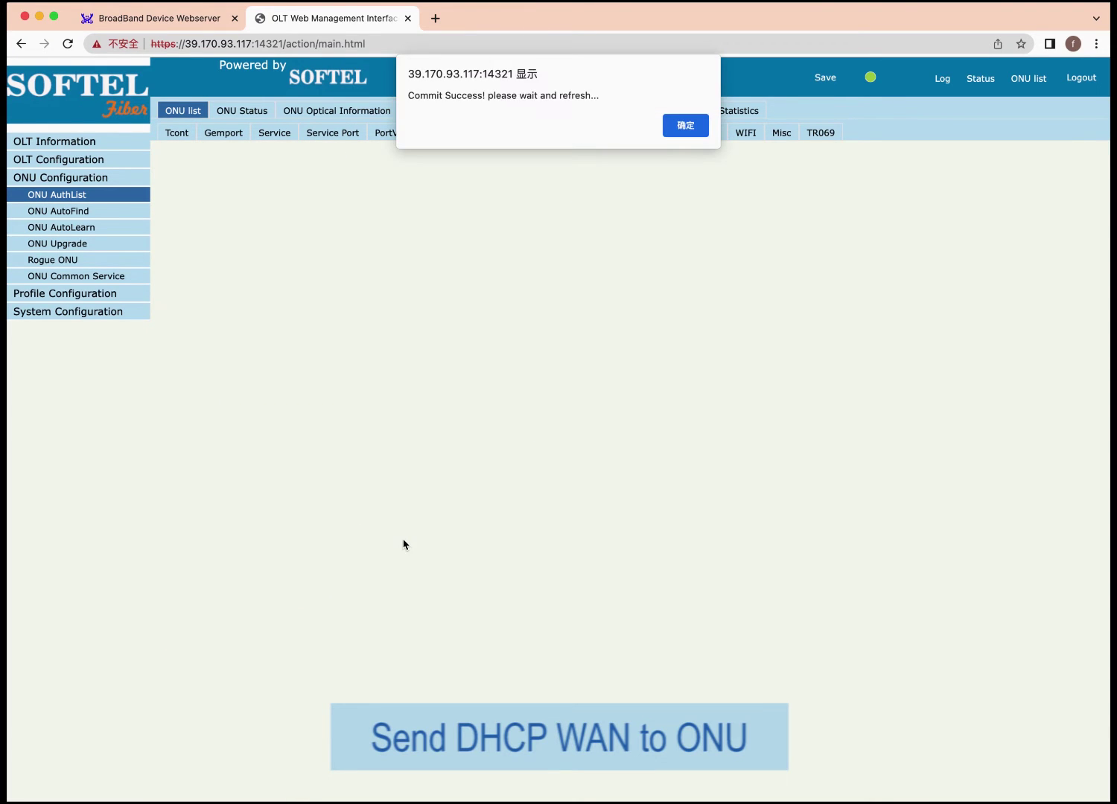
left_click(687, 128)
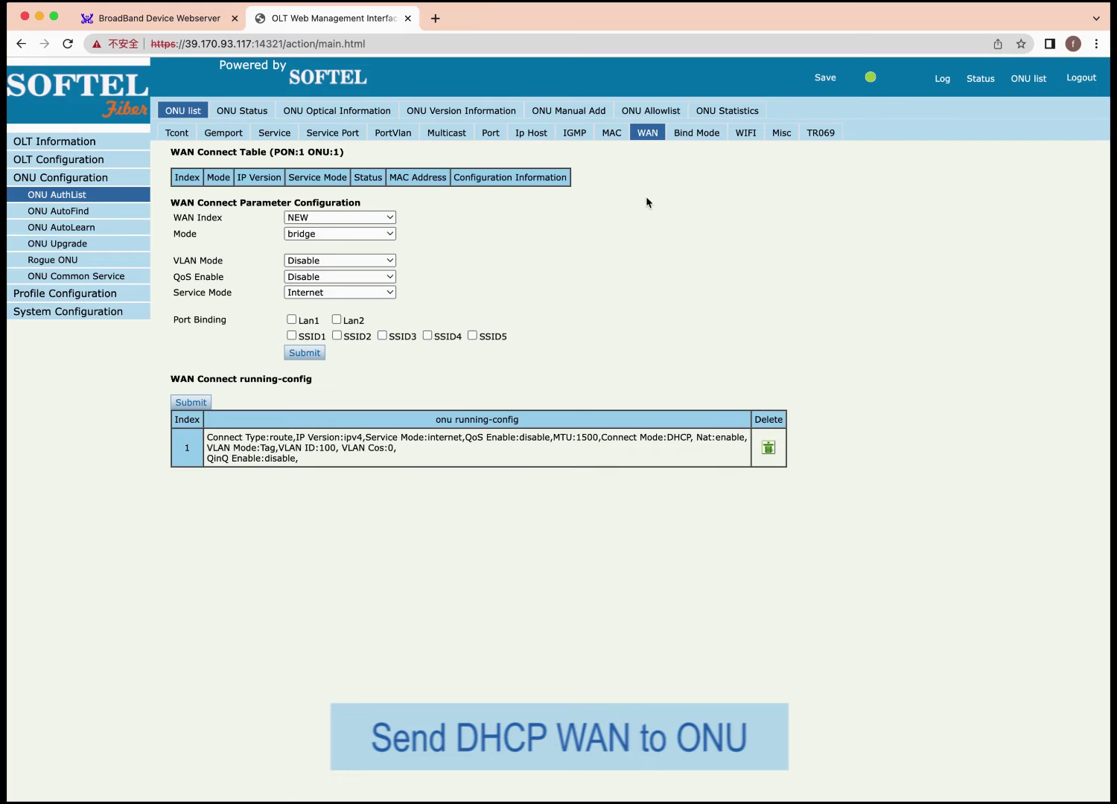
left_click(646, 142)
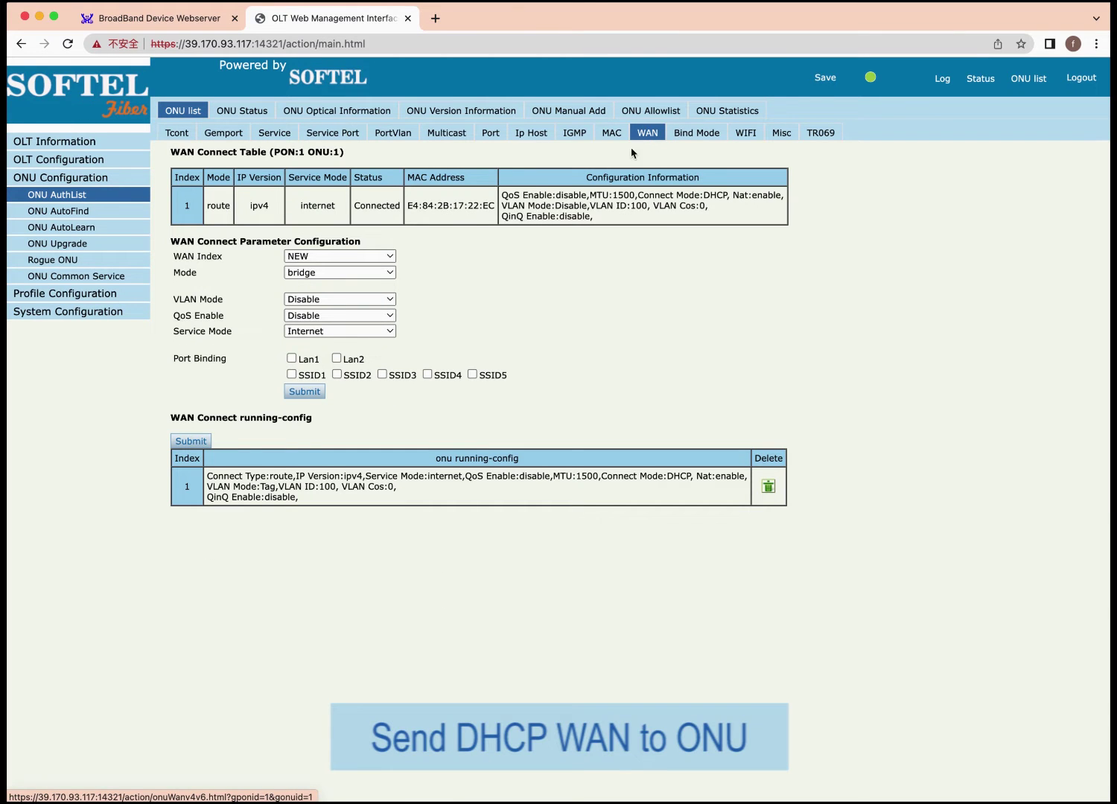
Step: Confirm on the ONU webserver that the VLAN 100 WAN has IP 192.168.100.135, then return to the OLT
left_click(150, 19)
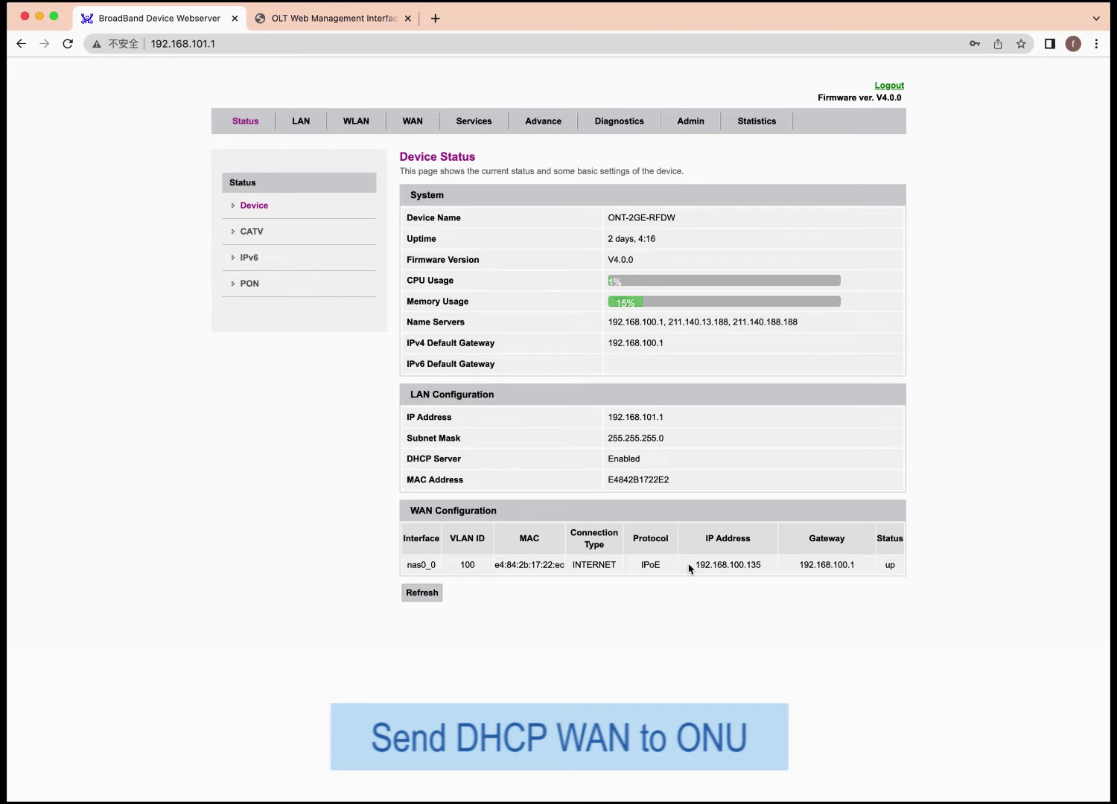
left_click_drag(697, 564, 772, 560)
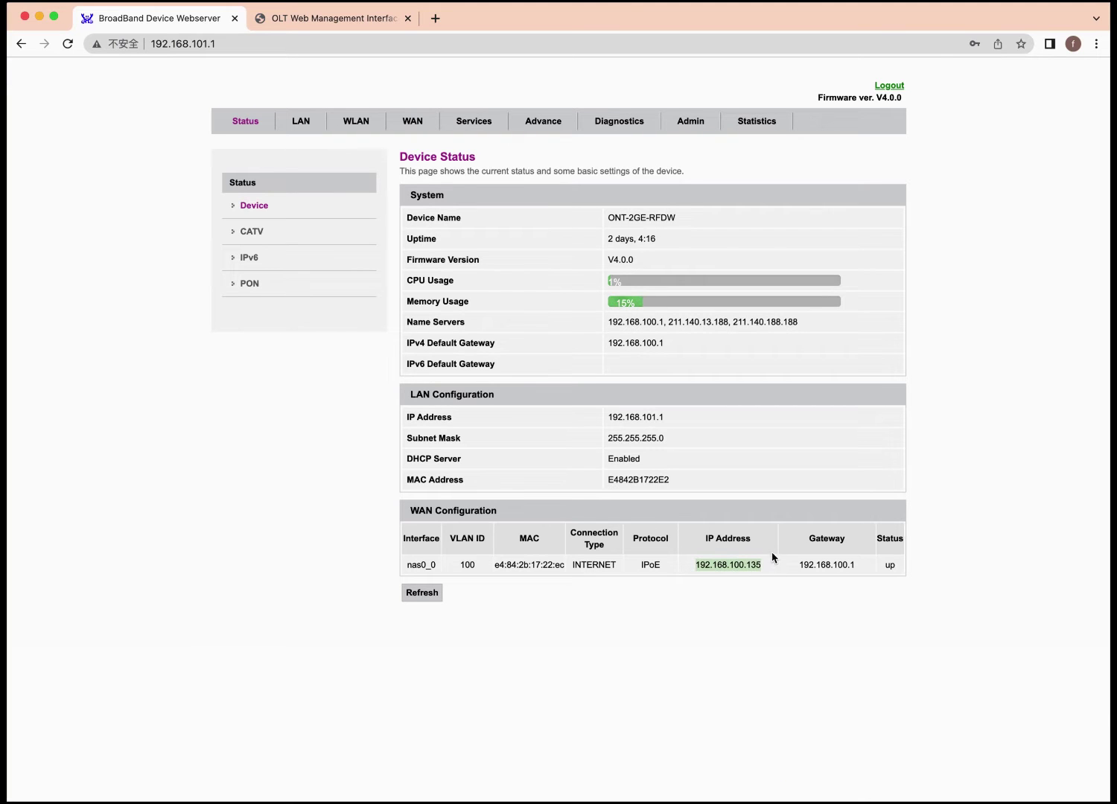
left_click(339, 22)
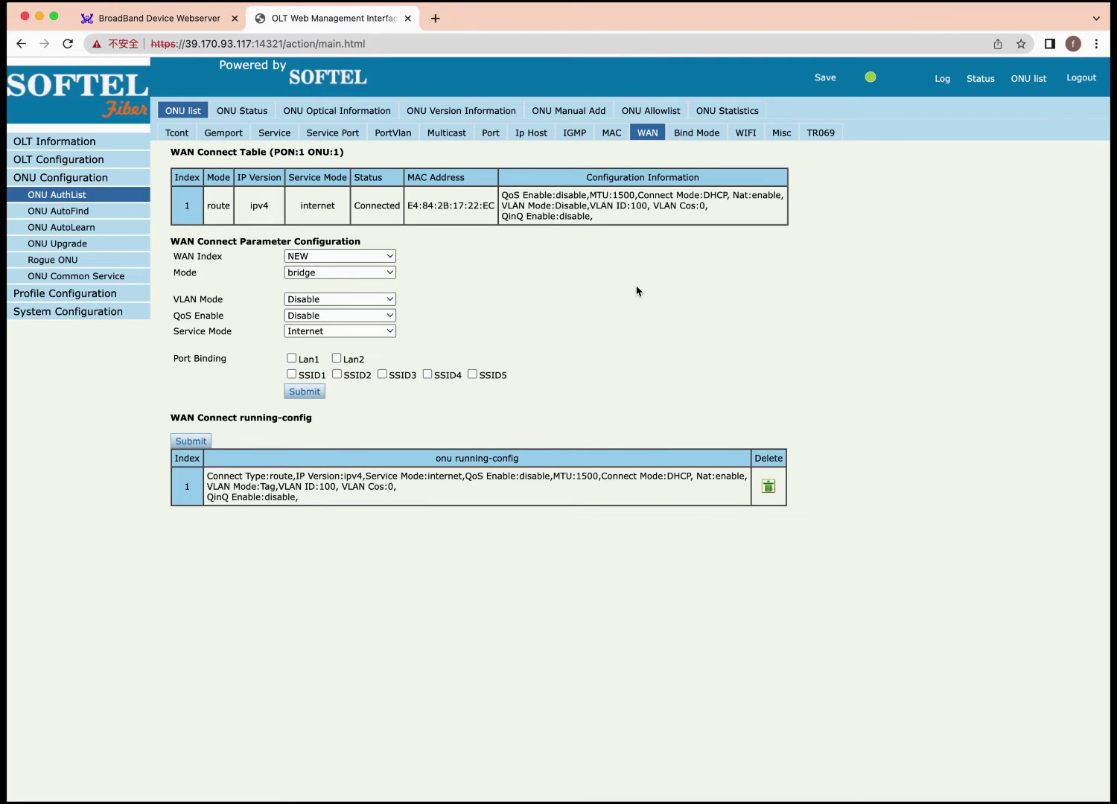
Step: Set up a routed PPPoE WAN with its username and password
left_click(387, 273)
left_click(357, 289)
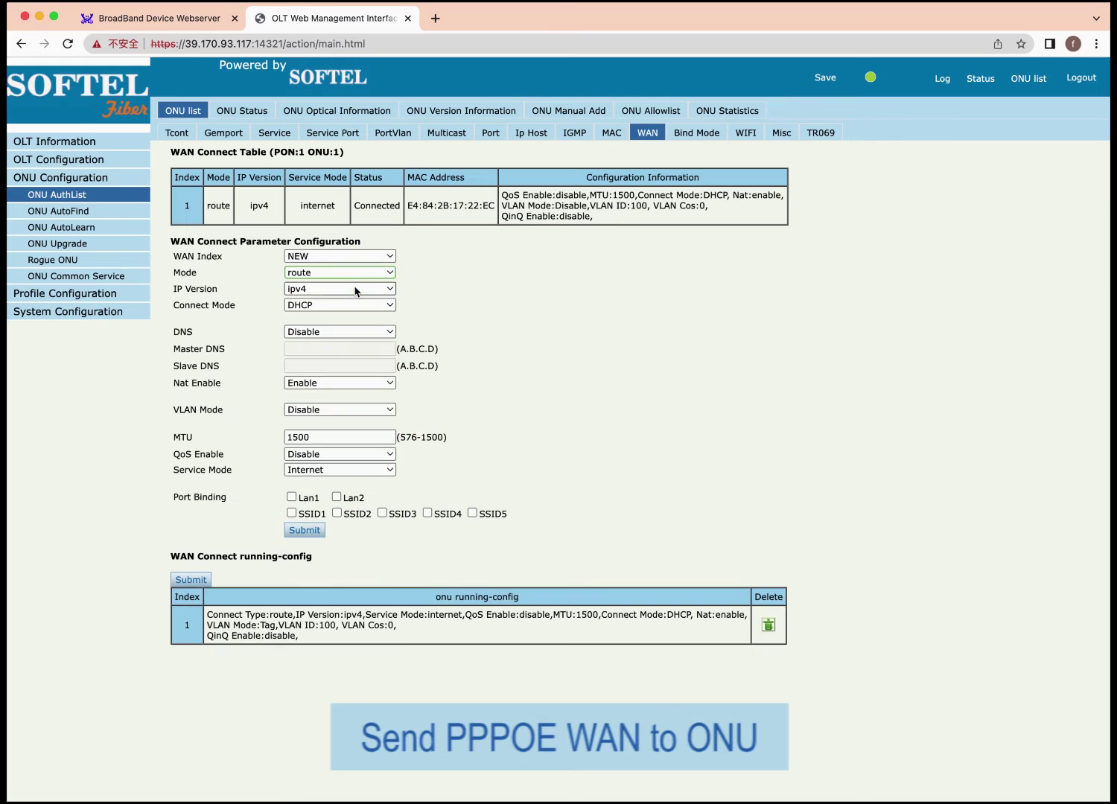
left_click(382, 305)
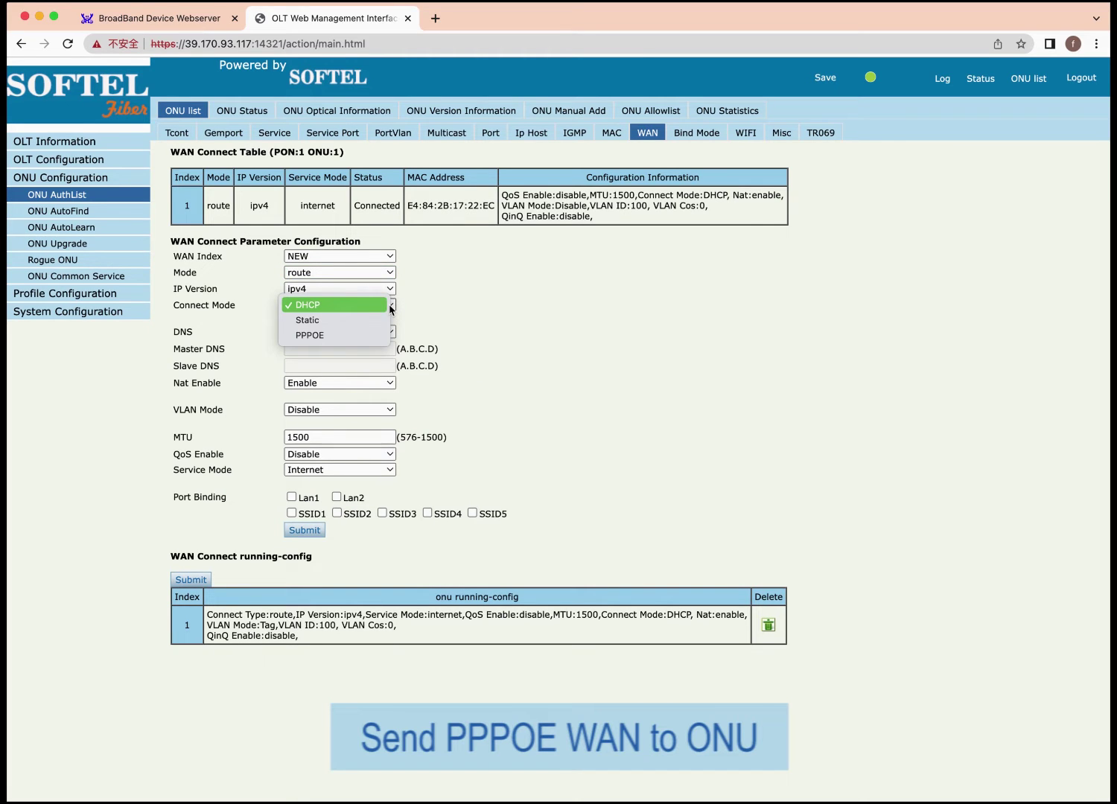
left_click(330, 335)
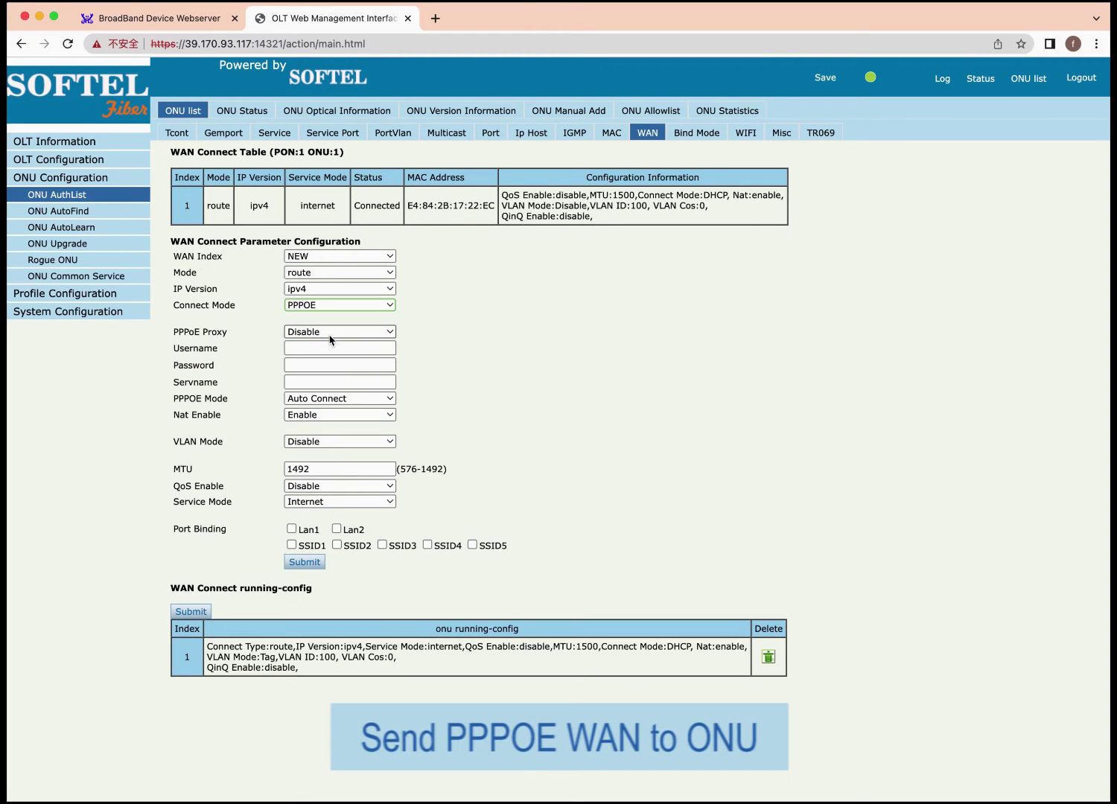
left_click(331, 348)
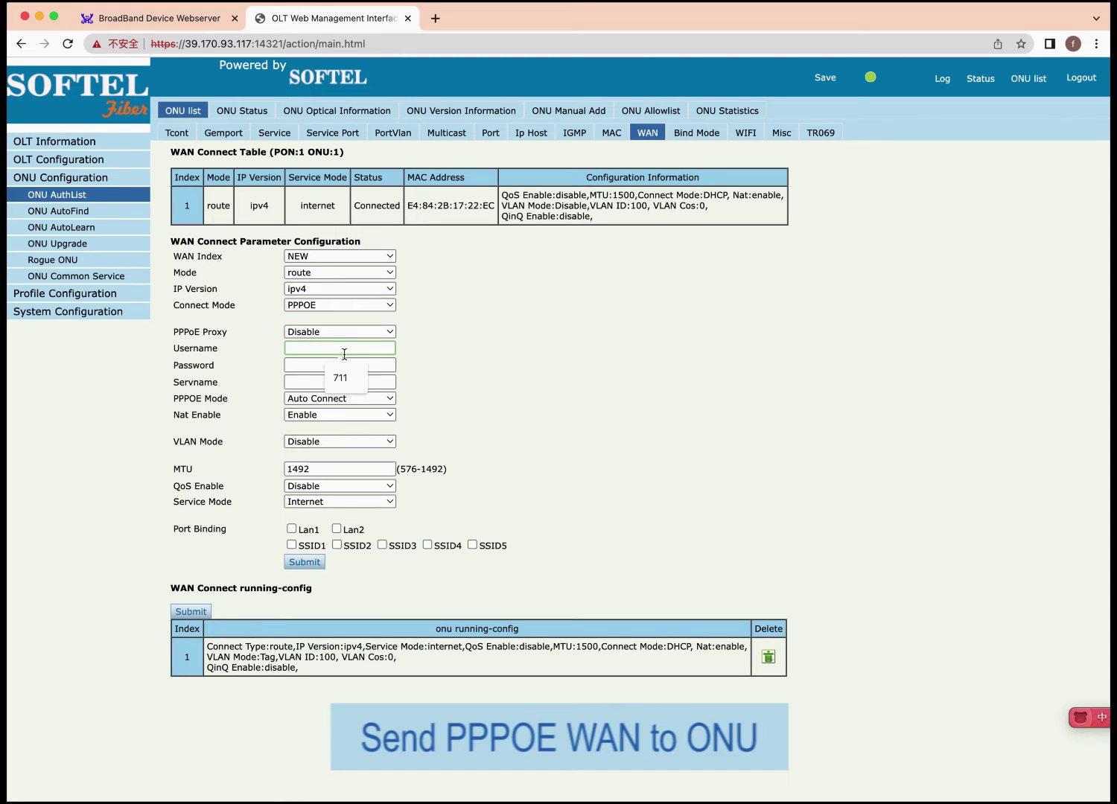
left_click(340, 378)
left_click(338, 365)
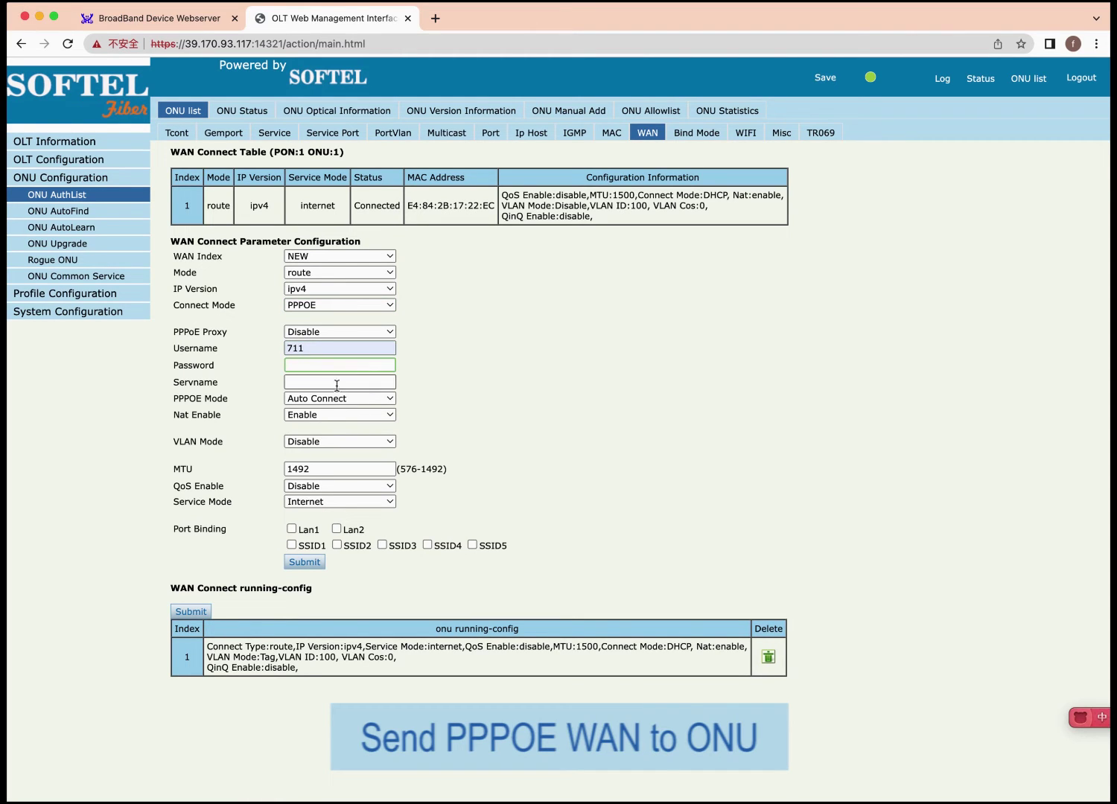
left_click(339, 395)
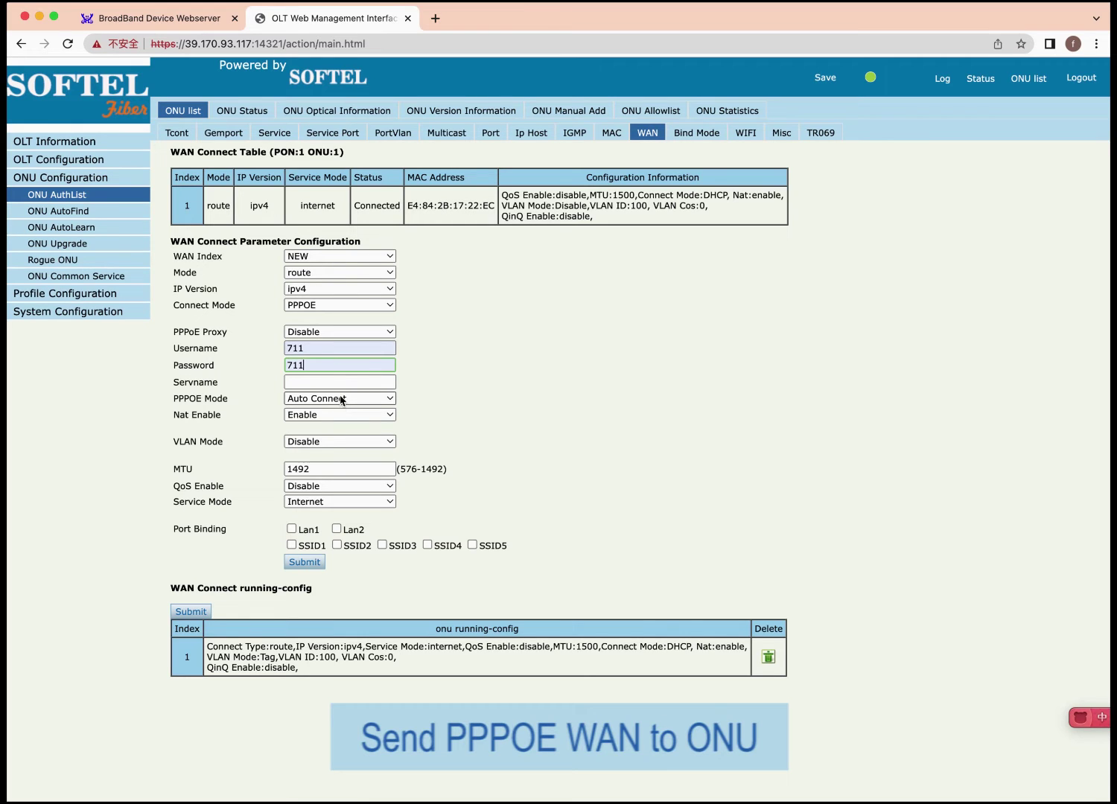
Step: Tag the PPPoE WAN with VLAN ID 71 and add it to the running config
left_click(325, 443)
left_click(316, 456)
left_click(314, 460)
key("BackSpace")
type("71")
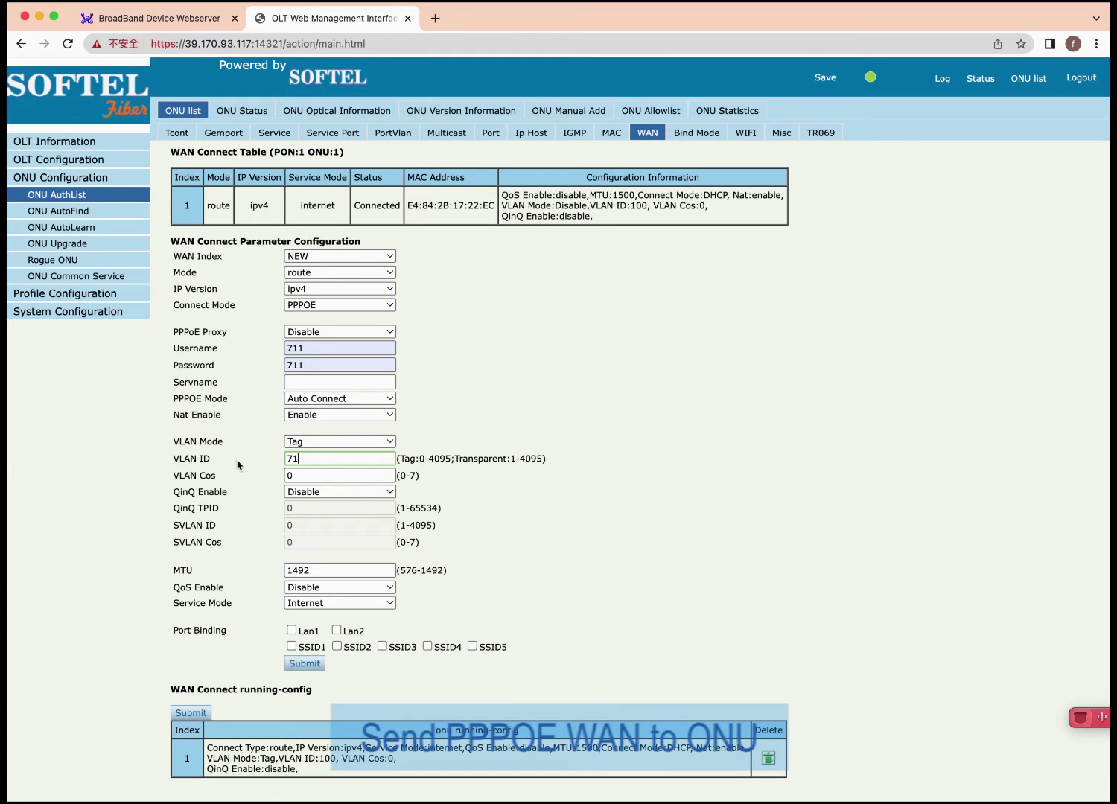
left_click(304, 666)
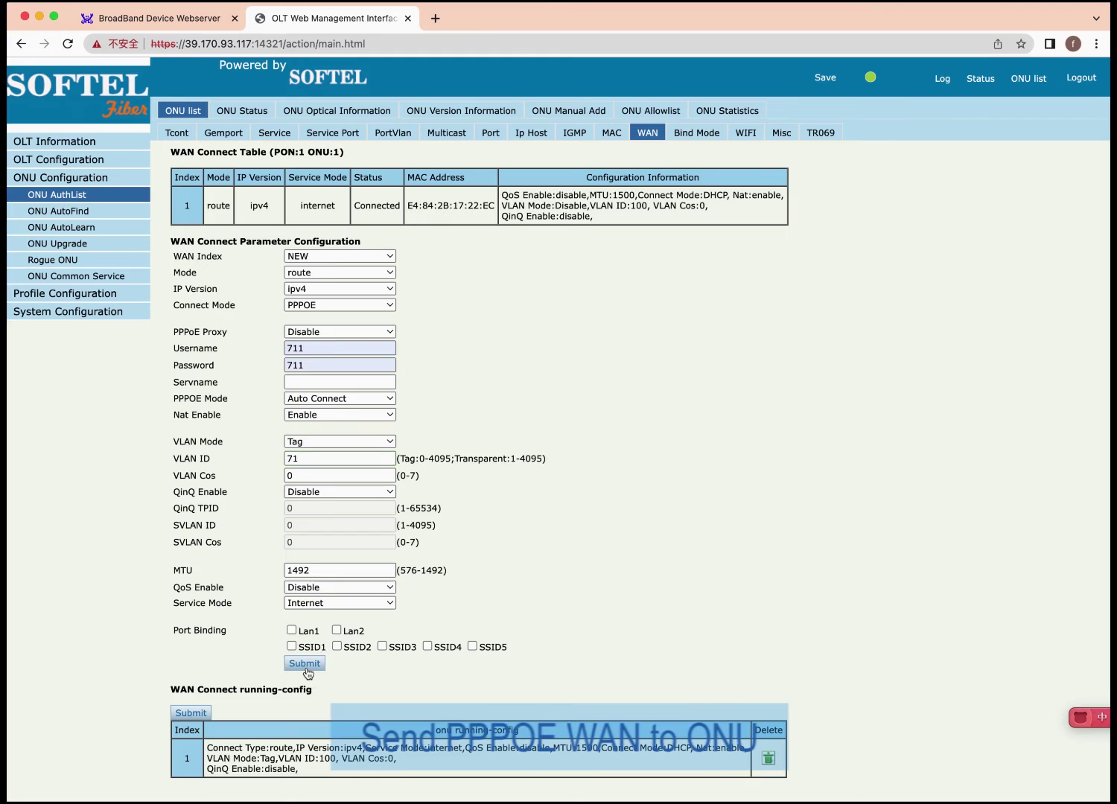
Step: Commit the running config to the ONU and reload the WAN page
left_click(191, 441)
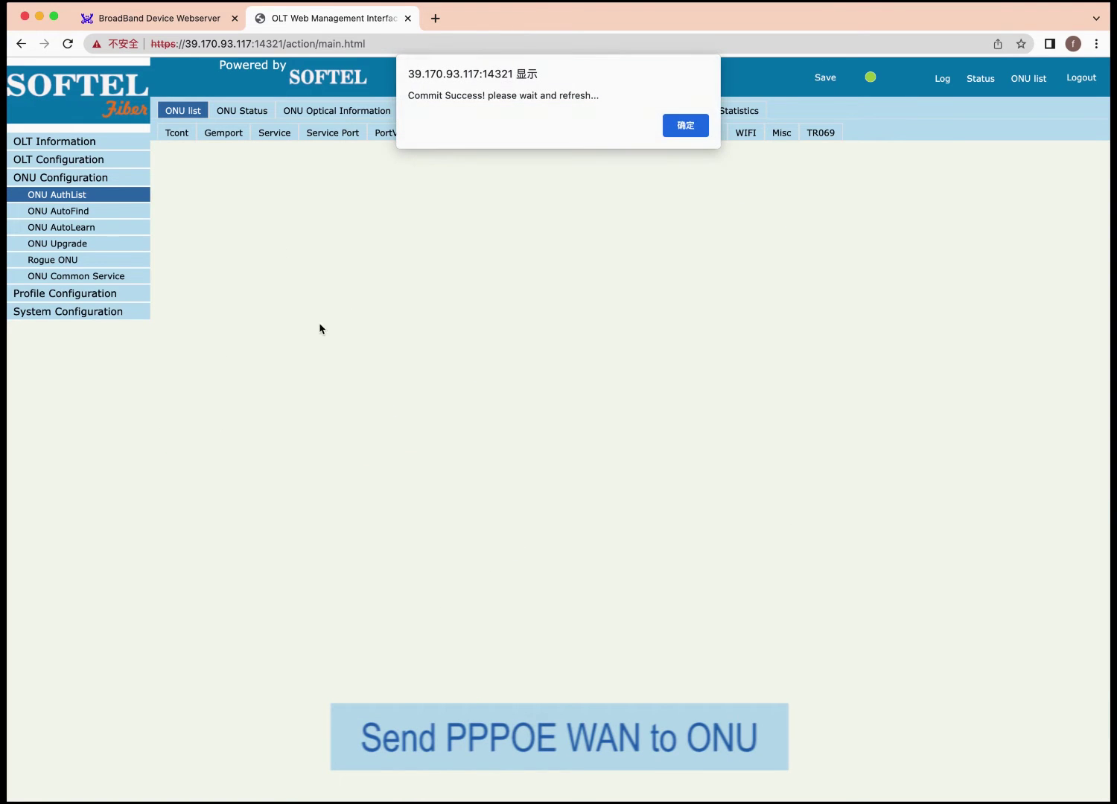
left_click(680, 128)
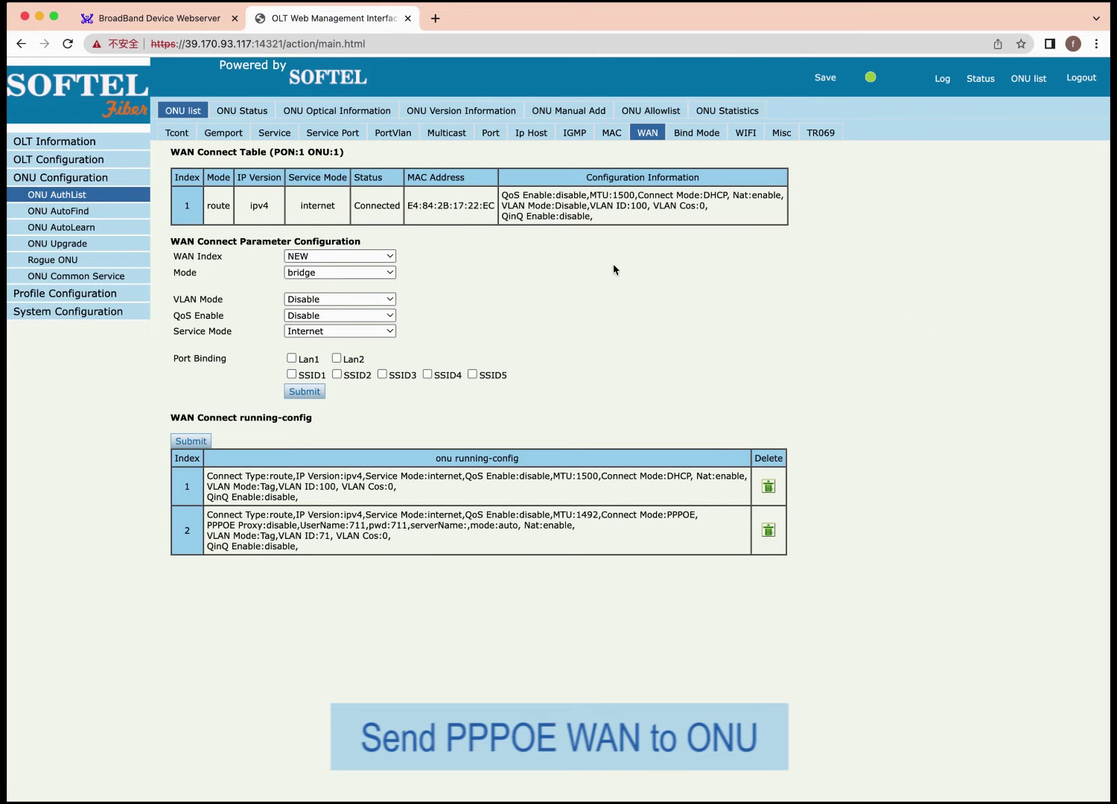
left_click(648, 134)
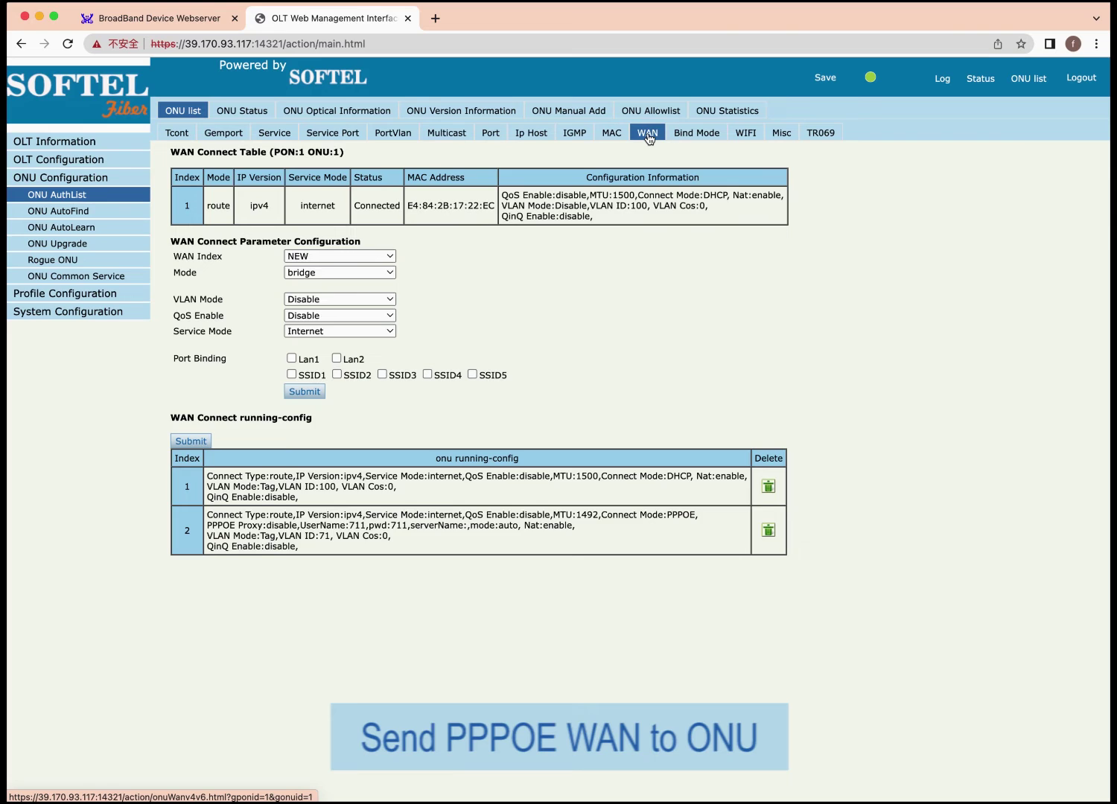
left_click(649, 139)
left_click(649, 139)
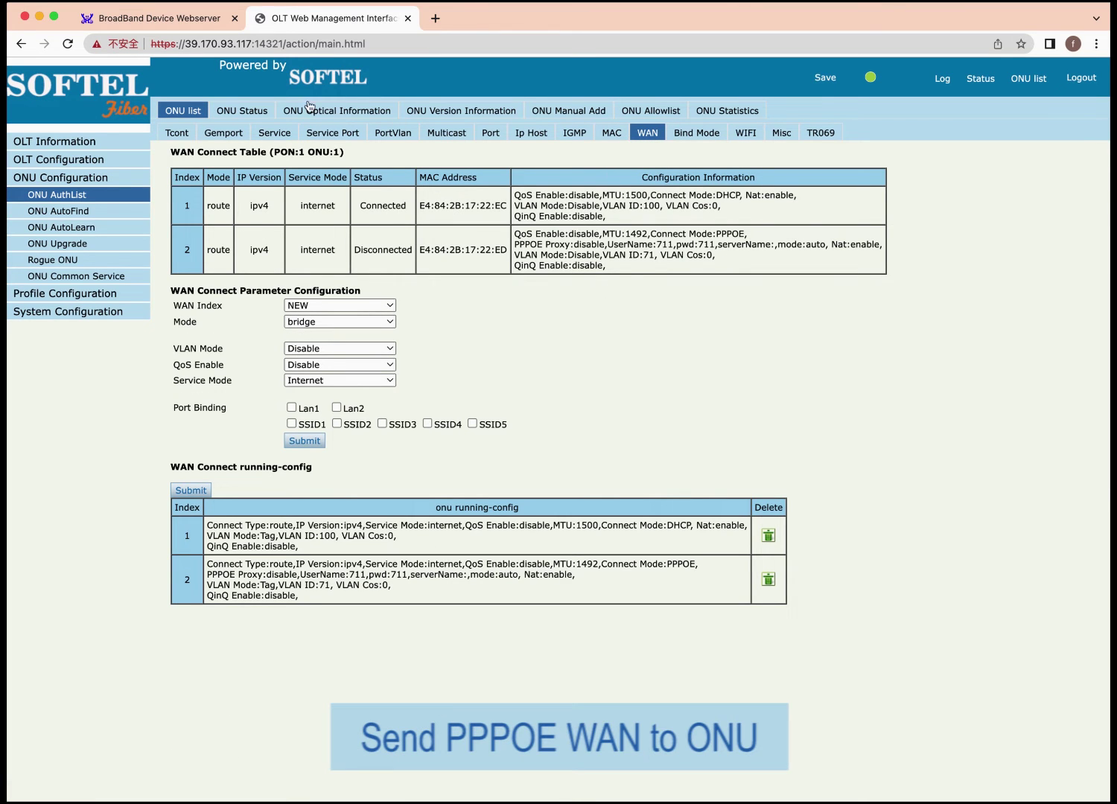
Step: Verify on the ONU webserver the VLAN 71 PPPoE WAN at 192.168.71.235, then return to the OLT
left_click(185, 21)
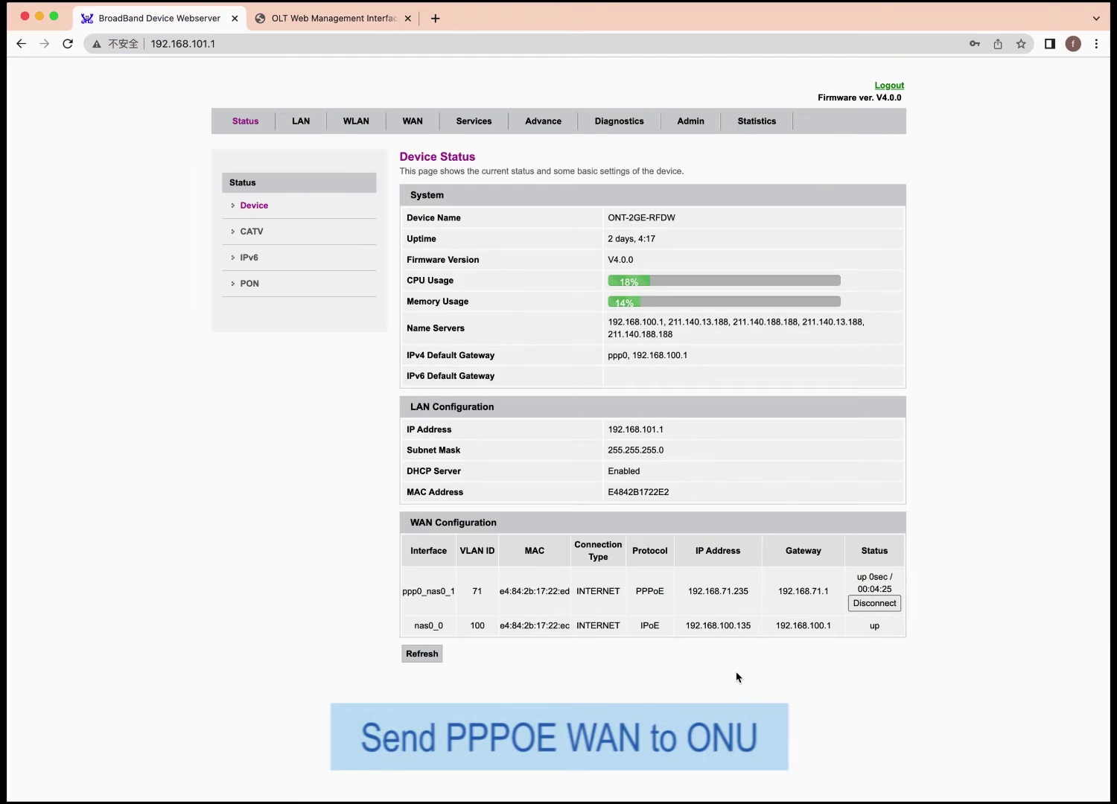
left_click_drag(403, 593, 830, 597)
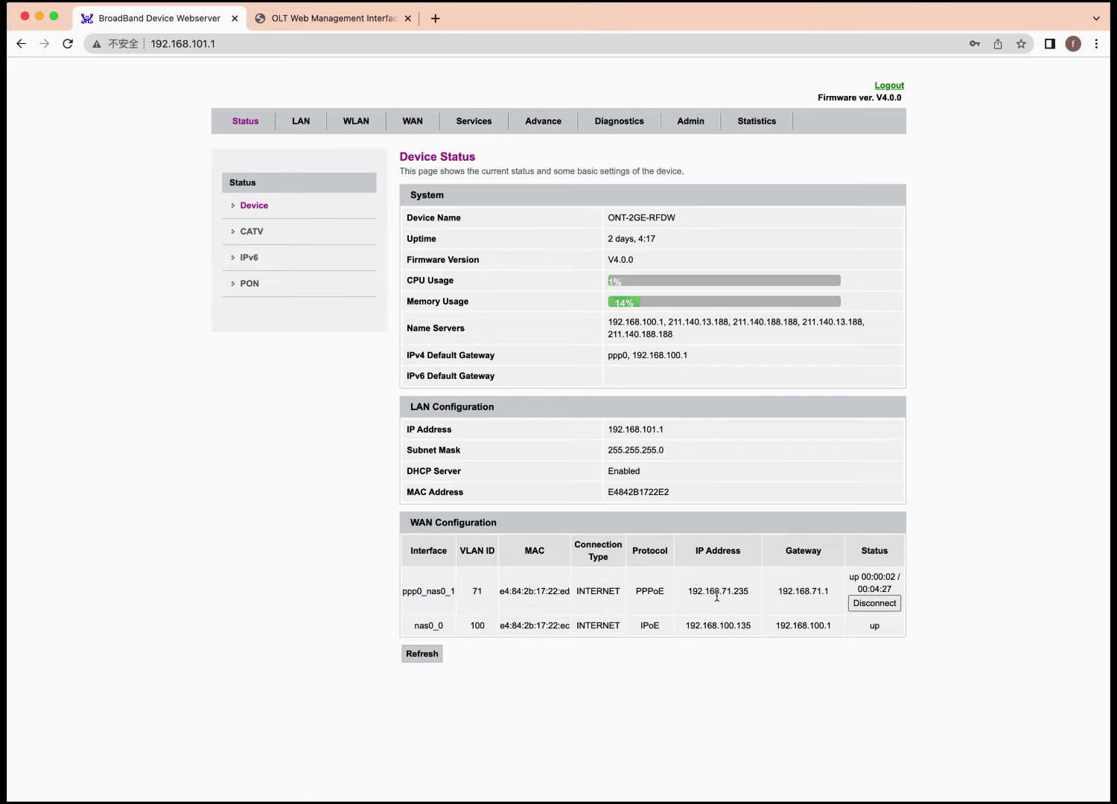
left_click(335, 26)
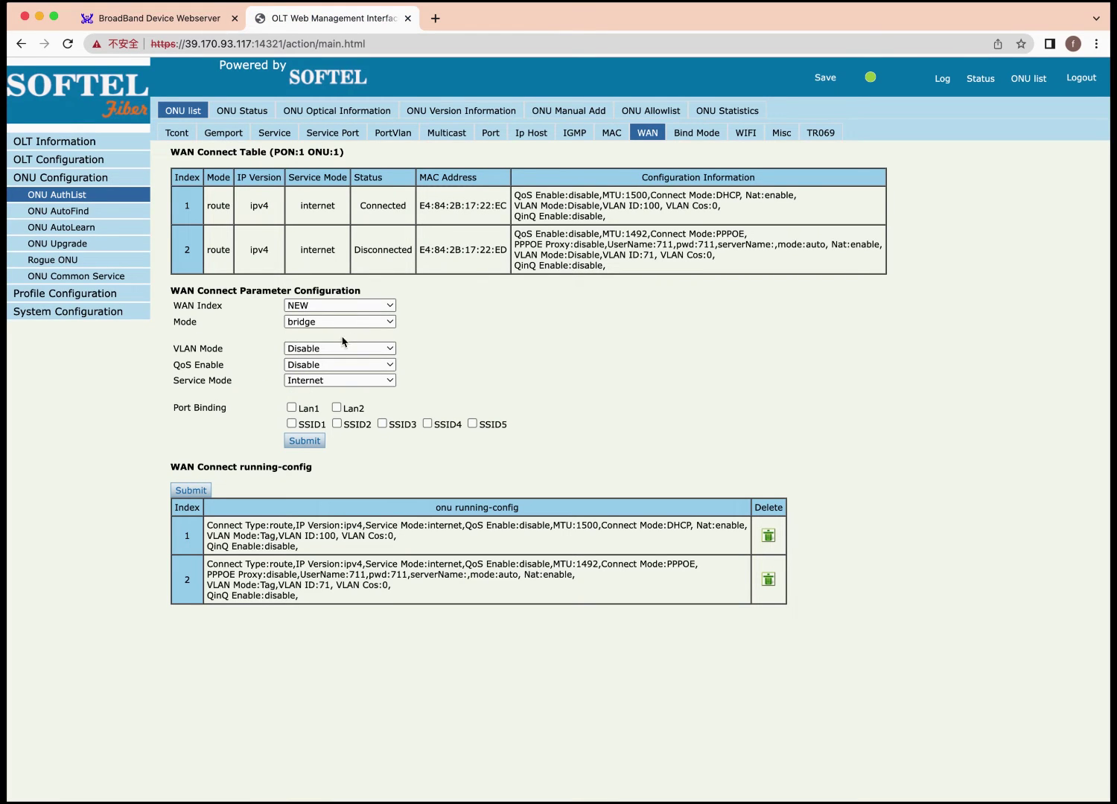
Step: Start a new routed WAN using a static connection mode
left_click(650, 138)
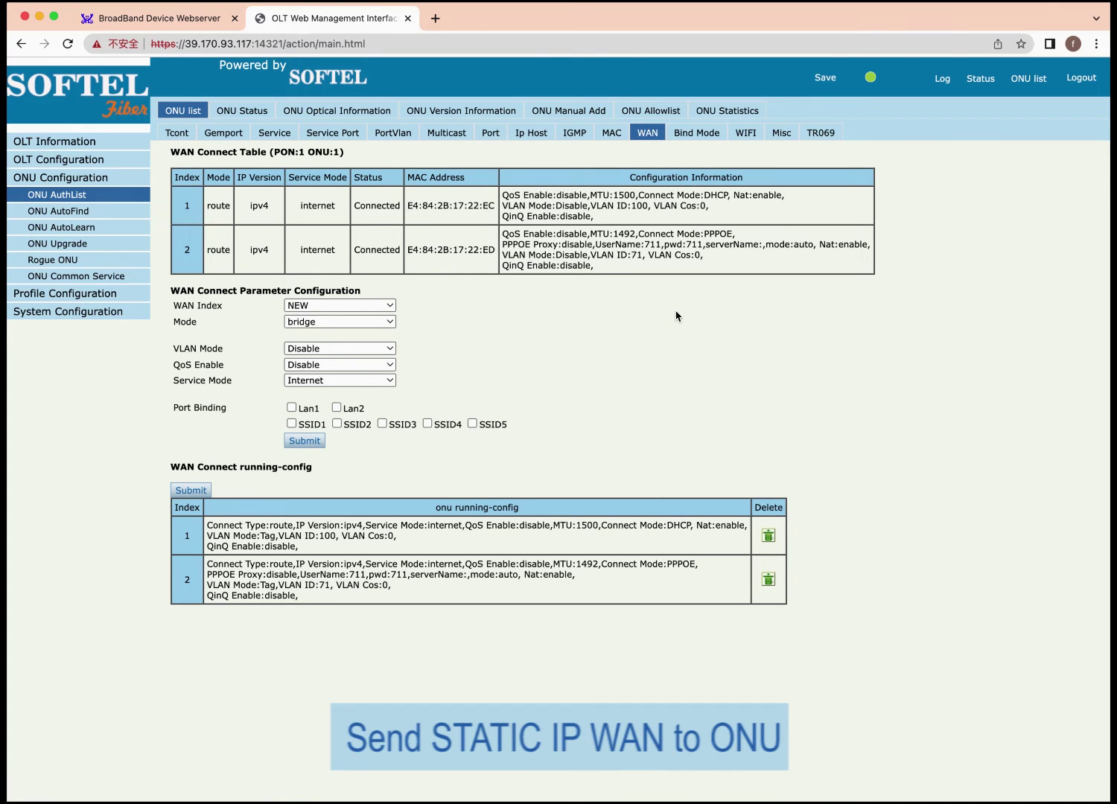
left_click(391, 320)
left_click(337, 335)
left_click(391, 354)
left_click(324, 369)
Step: Enter IP 192.168.70.100, mask 255.255.255.0, gateway 192.168.70.1, DNS 211.140.188.188 and 211.140.13.188
left_click(312, 382)
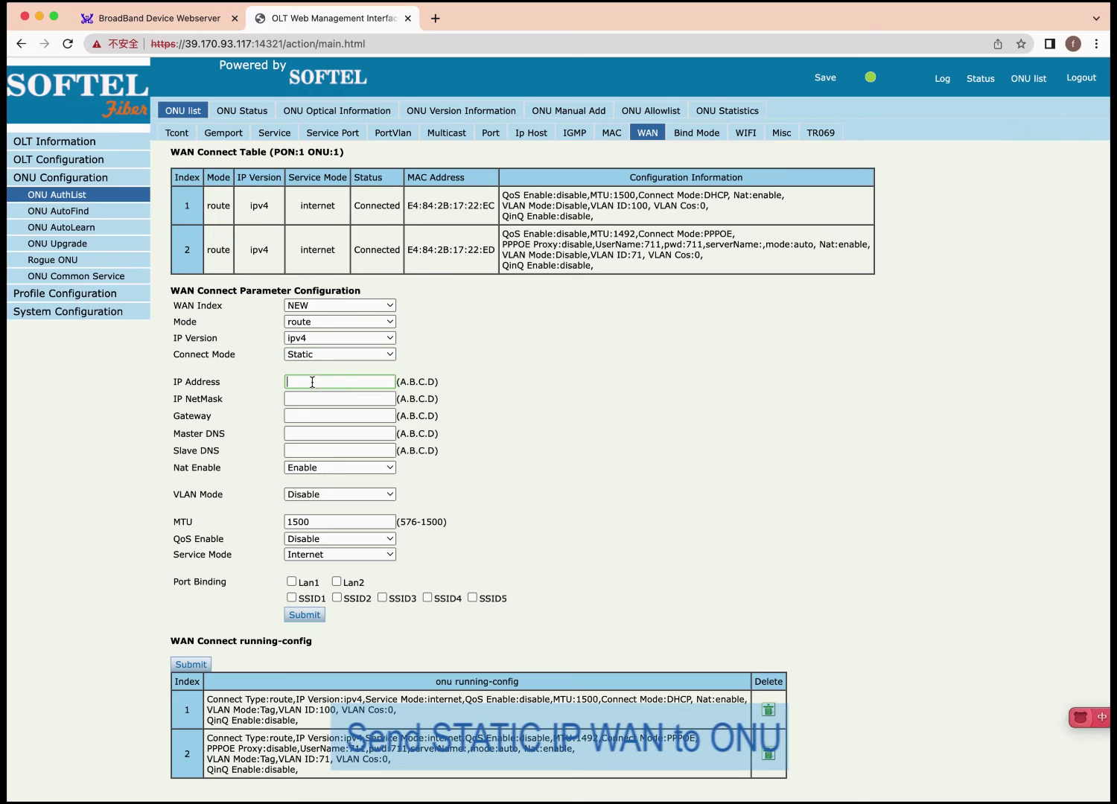
left_click(358, 410)
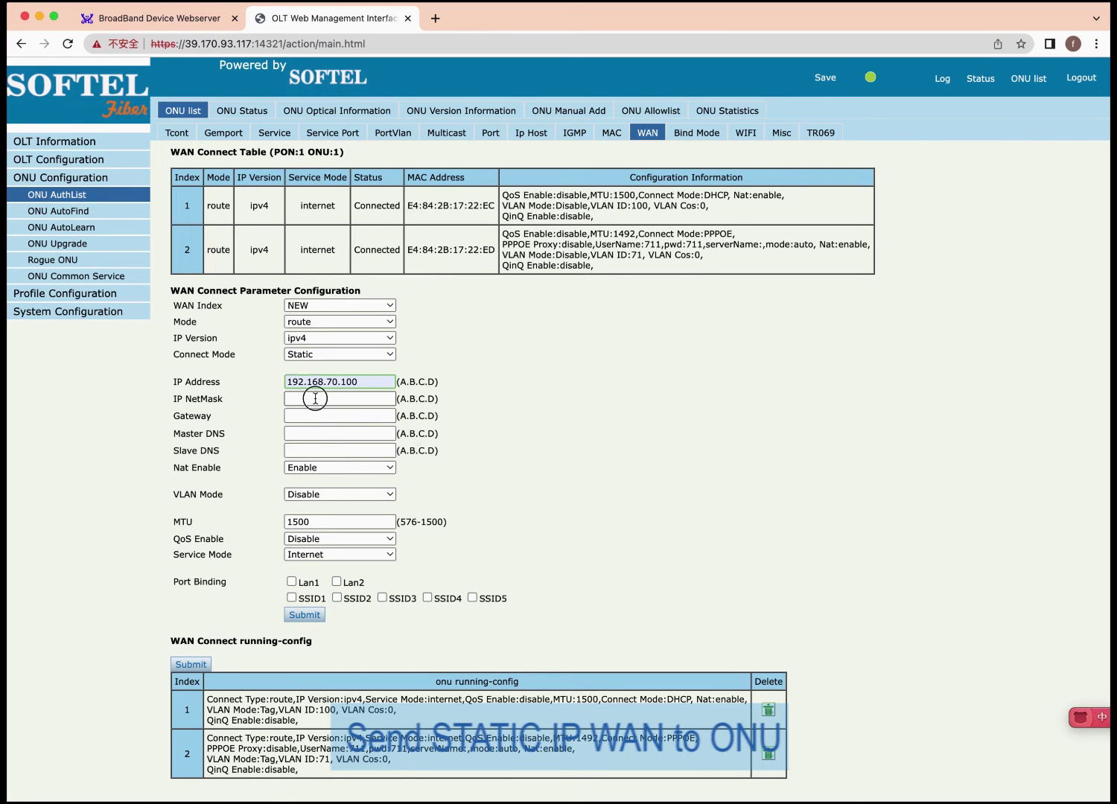
left_click(316, 398)
left_click(371, 430)
left_click(336, 416)
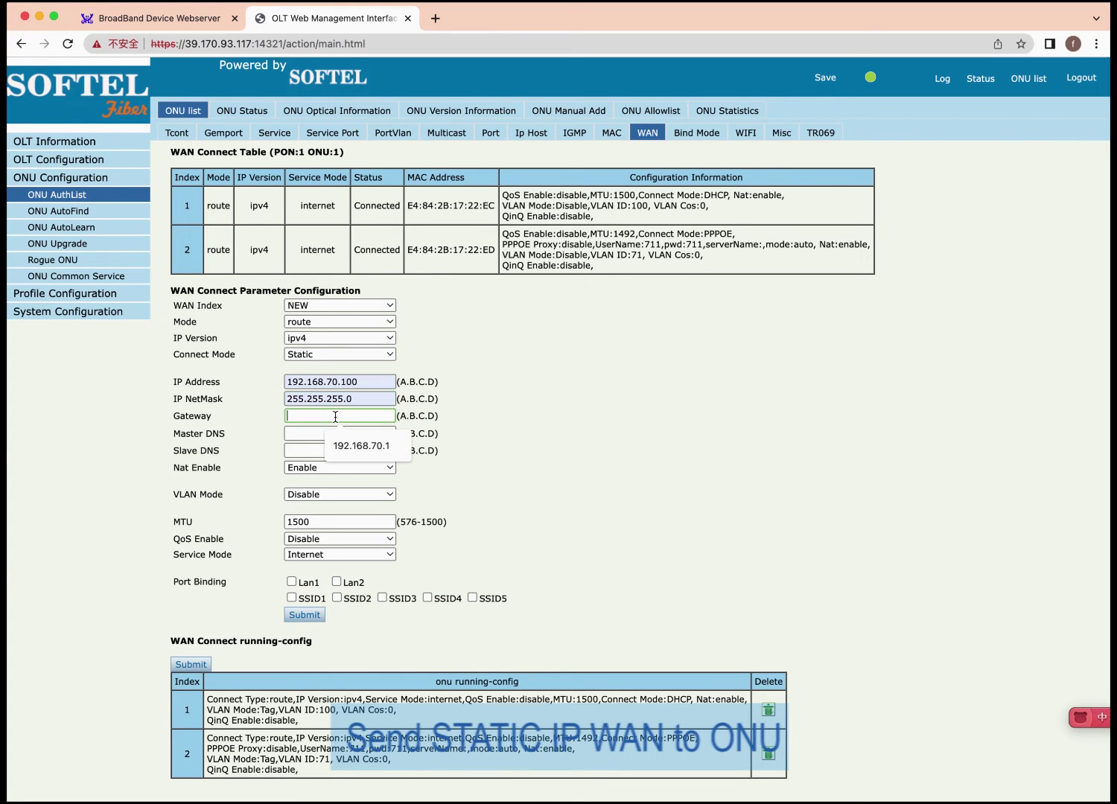
left_click(362, 446)
left_click(343, 434)
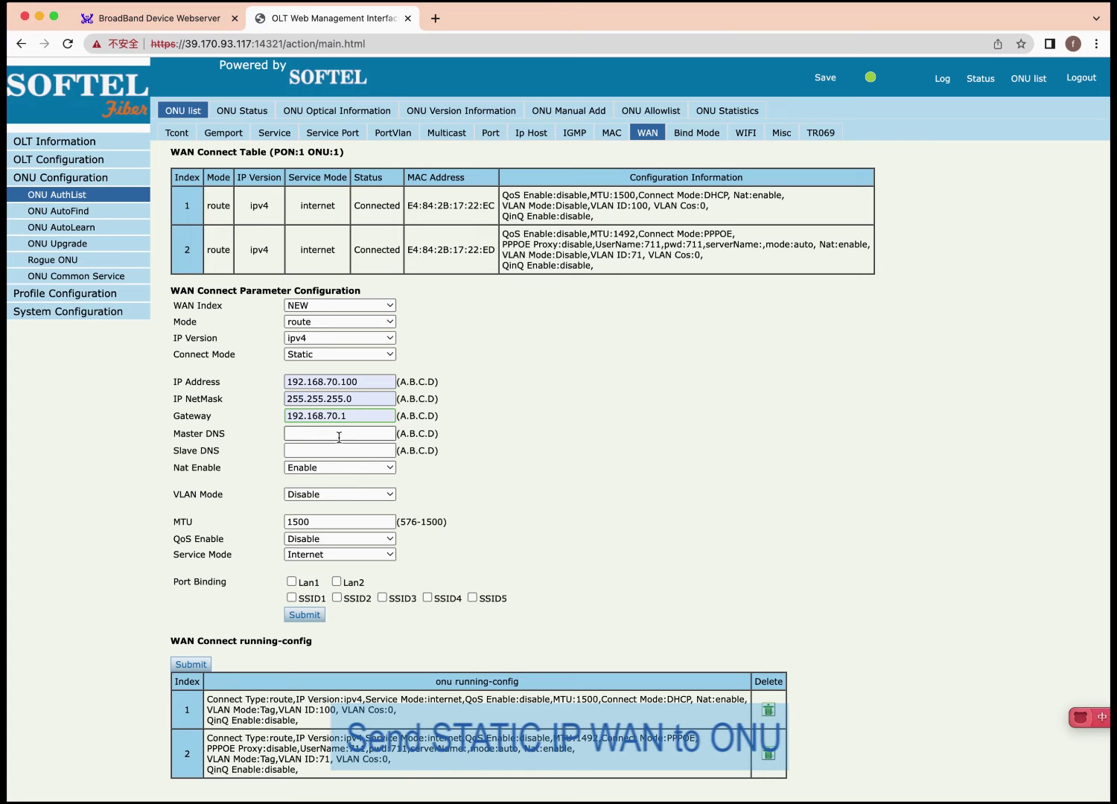
left_click(363, 463)
left_click(368, 451)
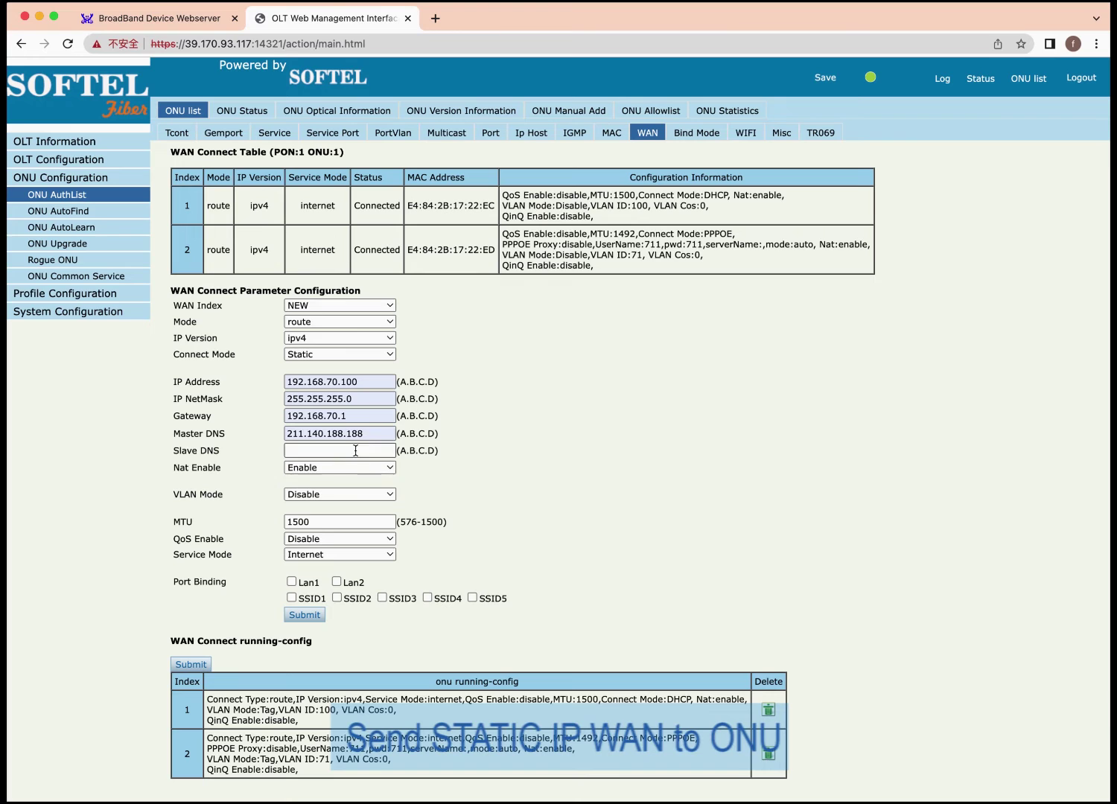
left_click(367, 480)
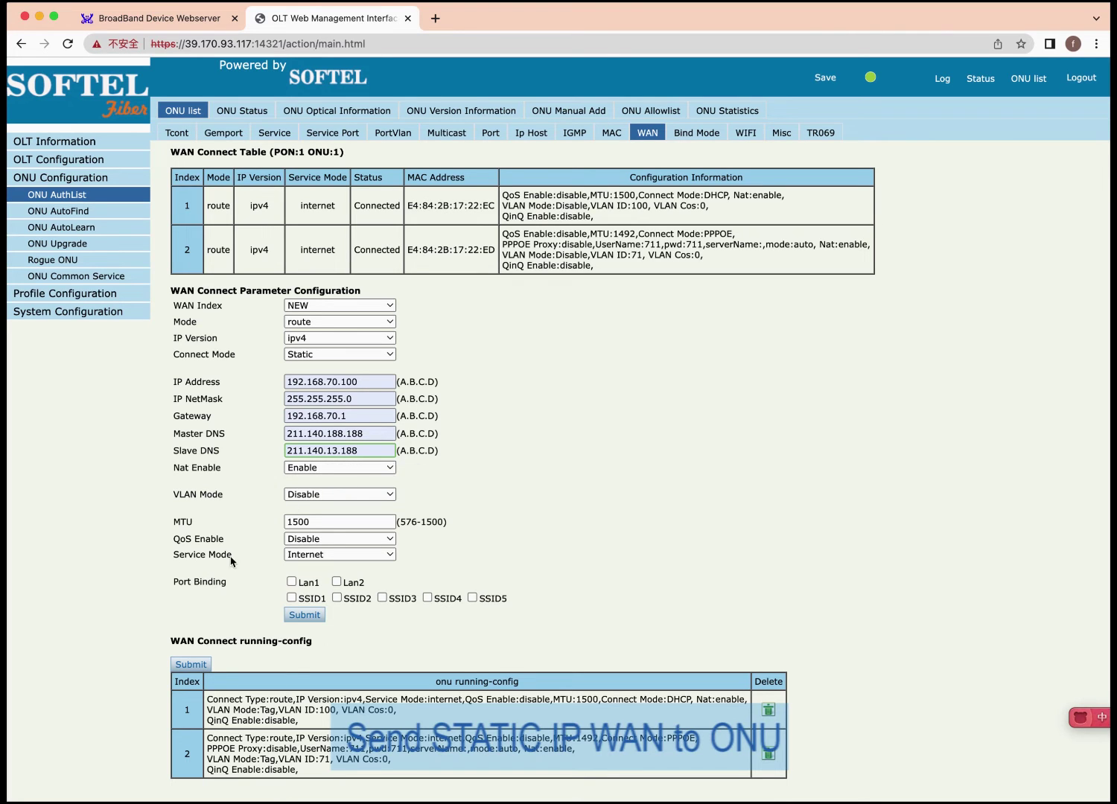
Step: Tag the static WAN with VLAN ID 70, submit it, and commit the running config
left_click(324, 495)
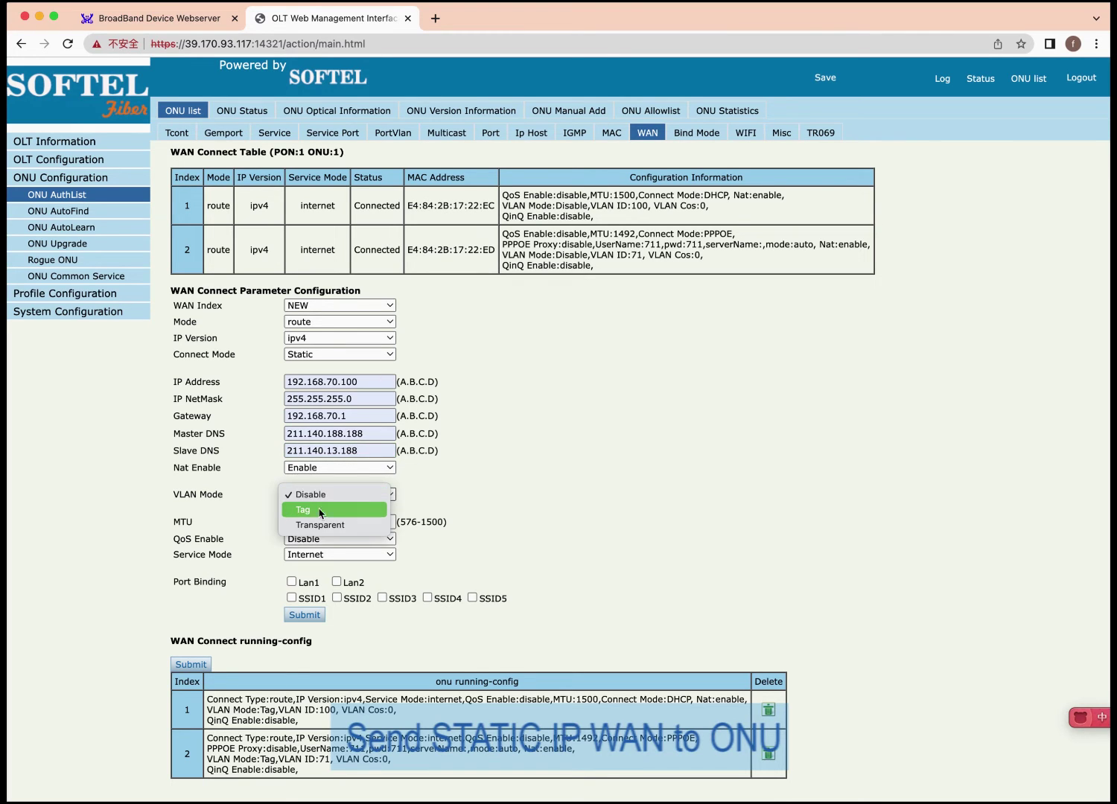
left_click(320, 511)
left_click(324, 511)
type("70")
left_click(91, 549)
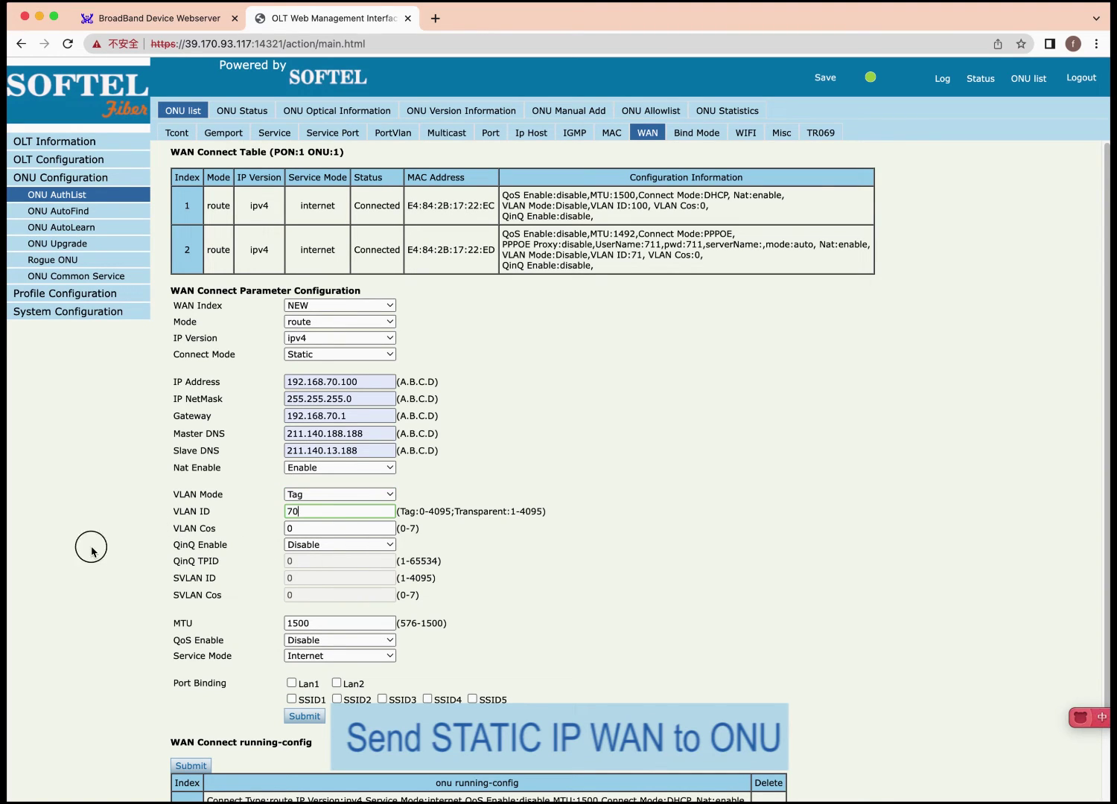
left_click(292, 719)
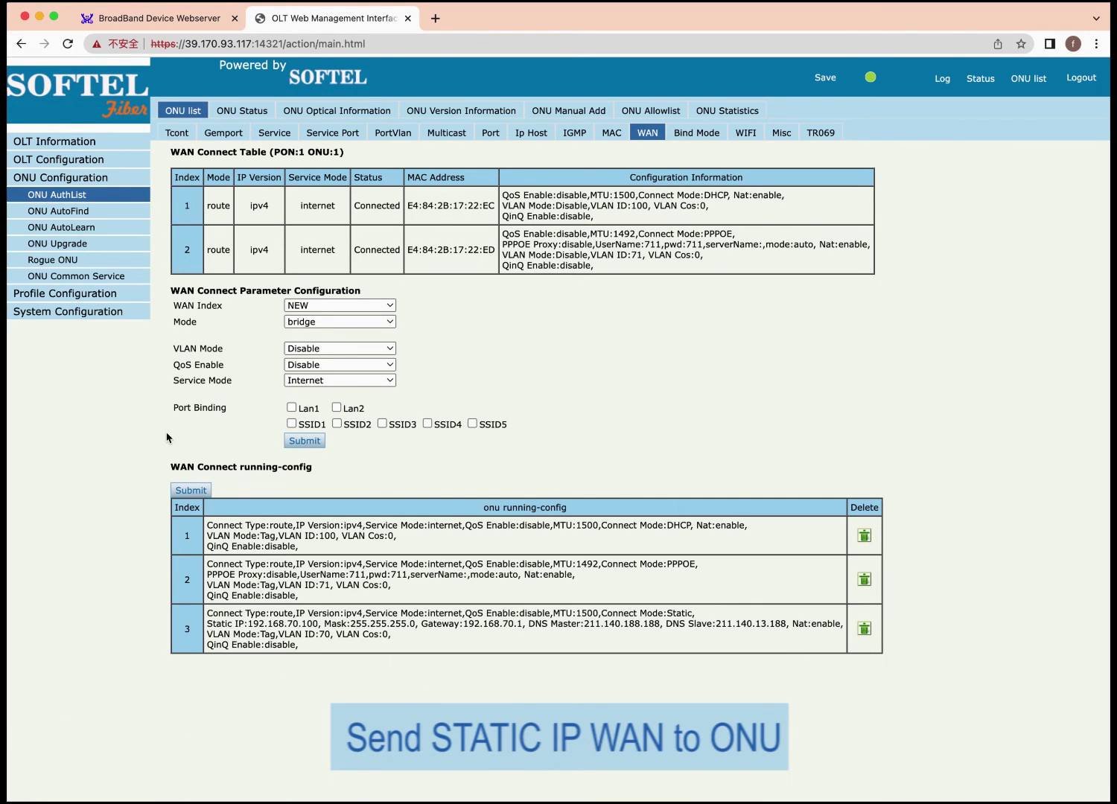
left_click(191, 490)
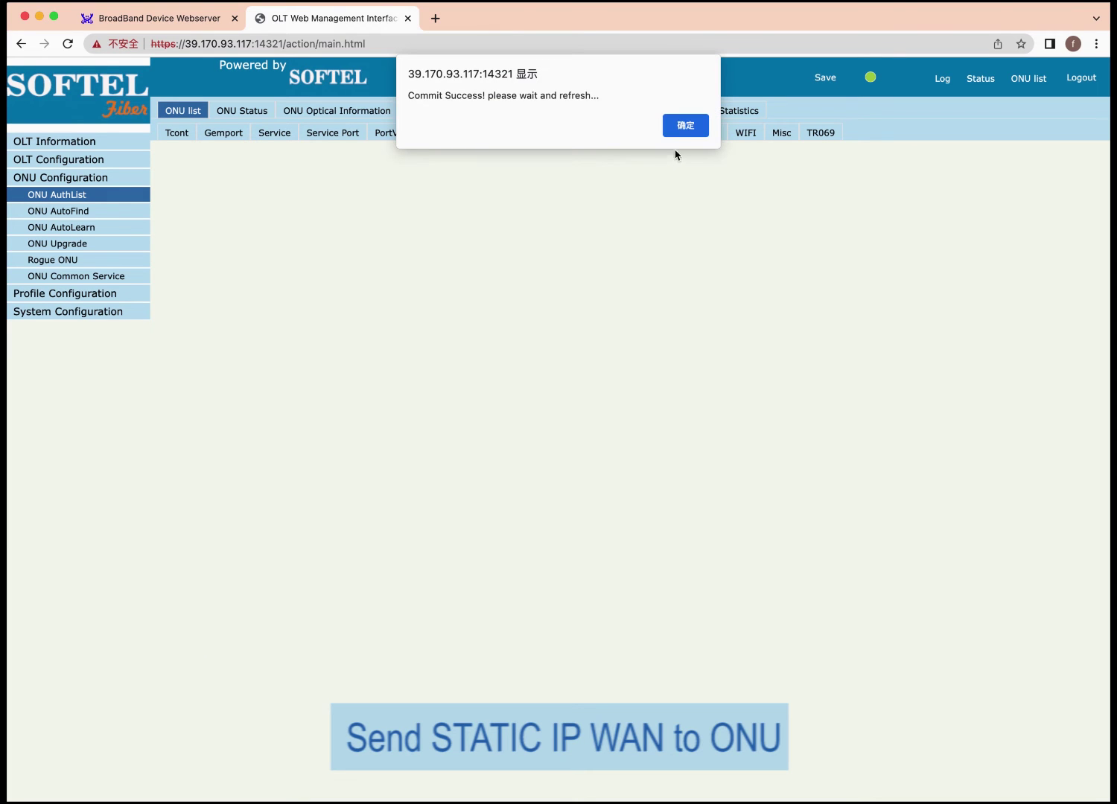
Step: Acknowledge the commit and reload the WAN table until the VLAN 70 static WAN shows Connected
left_click(674, 126)
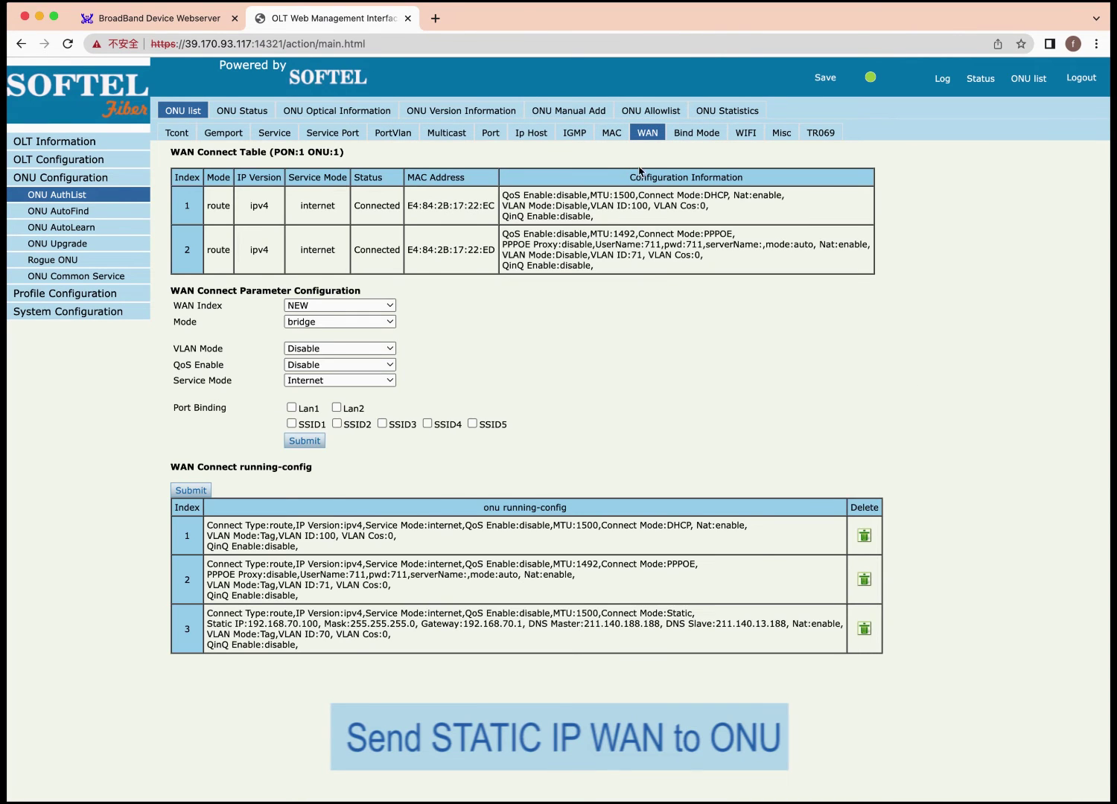
left_click(647, 133)
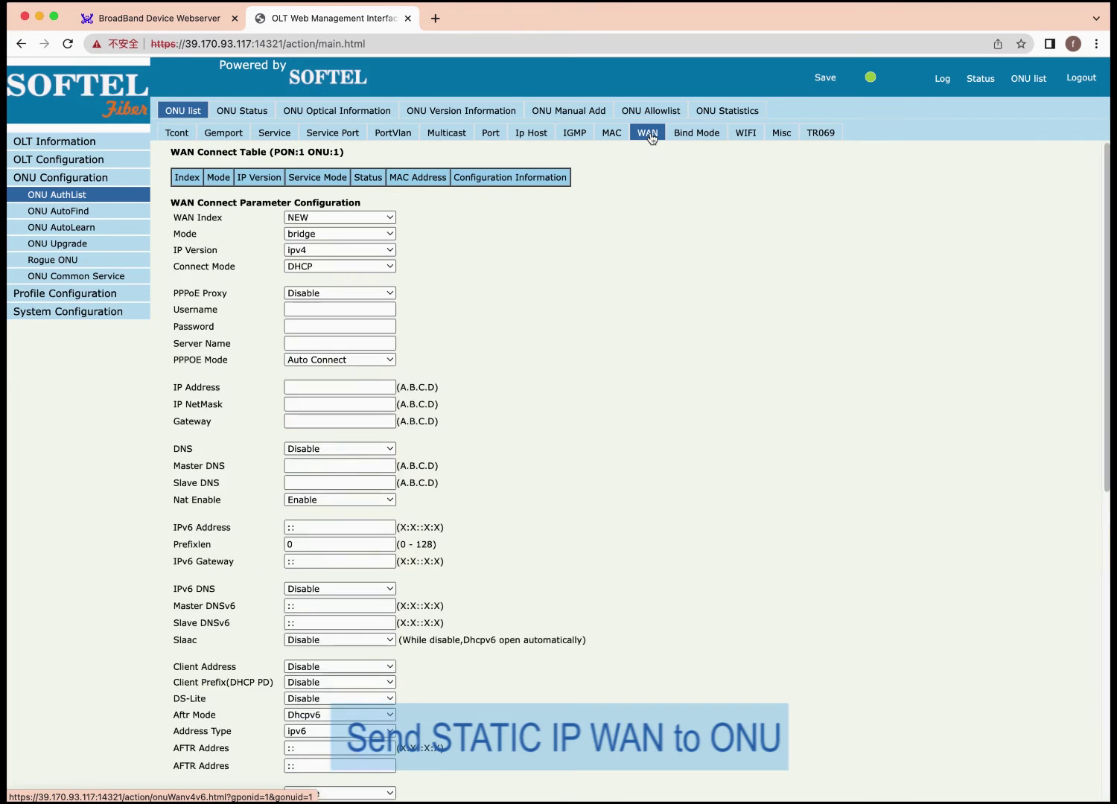
left_click(647, 133)
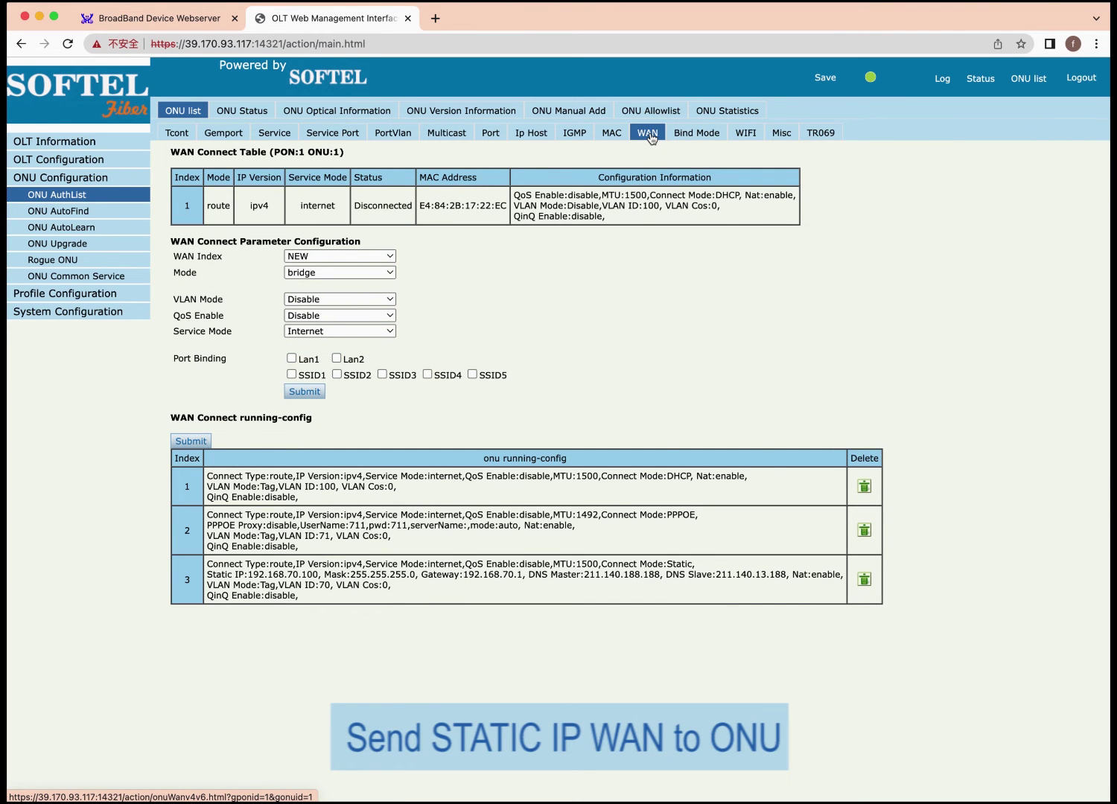
left_click(650, 136)
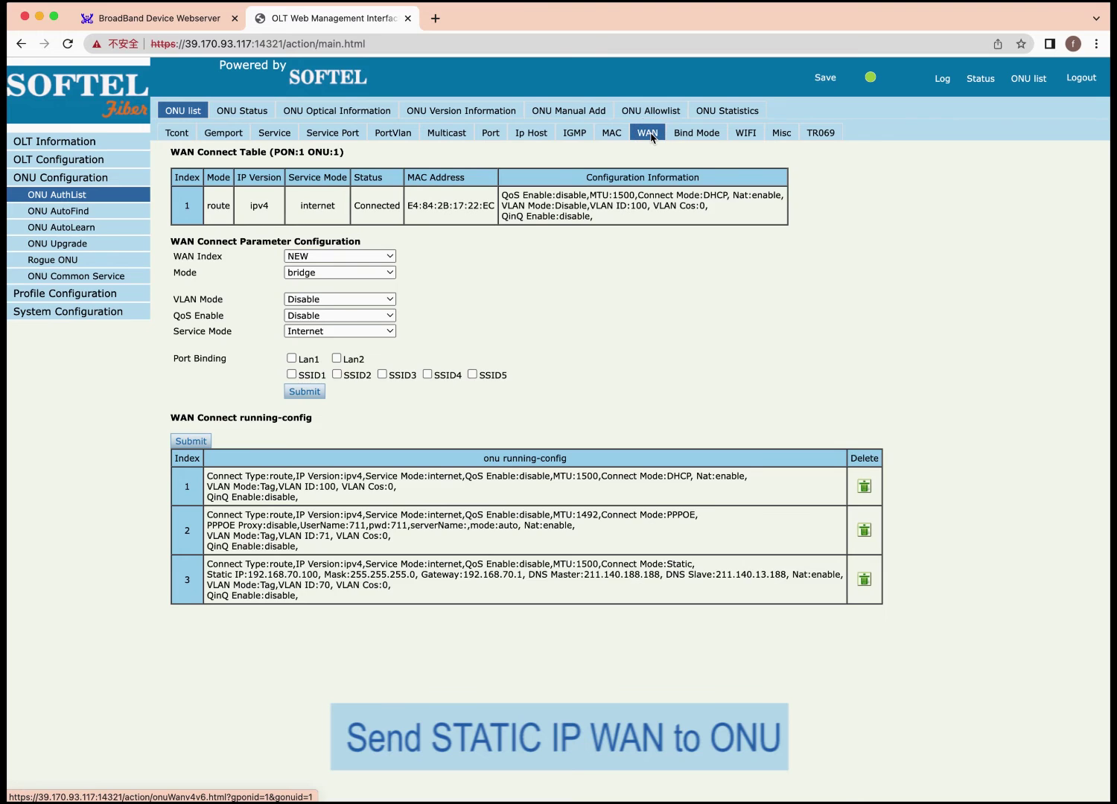
left_click(650, 135)
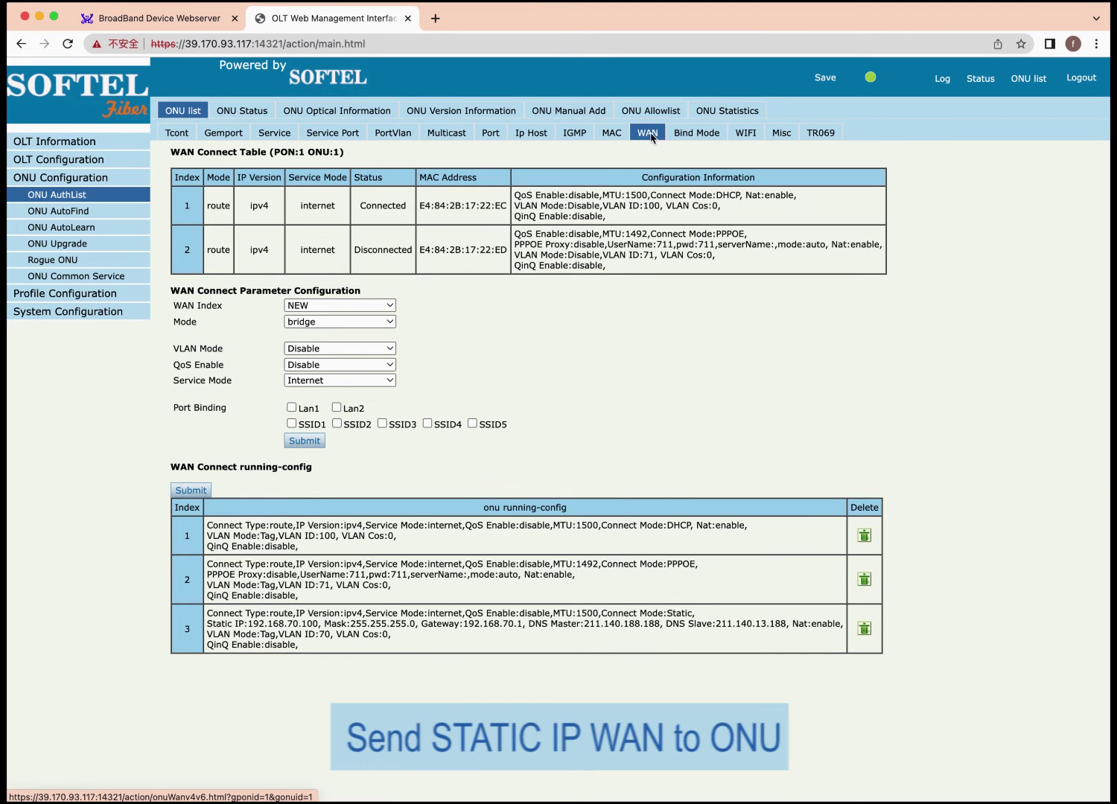
left_click(643, 134)
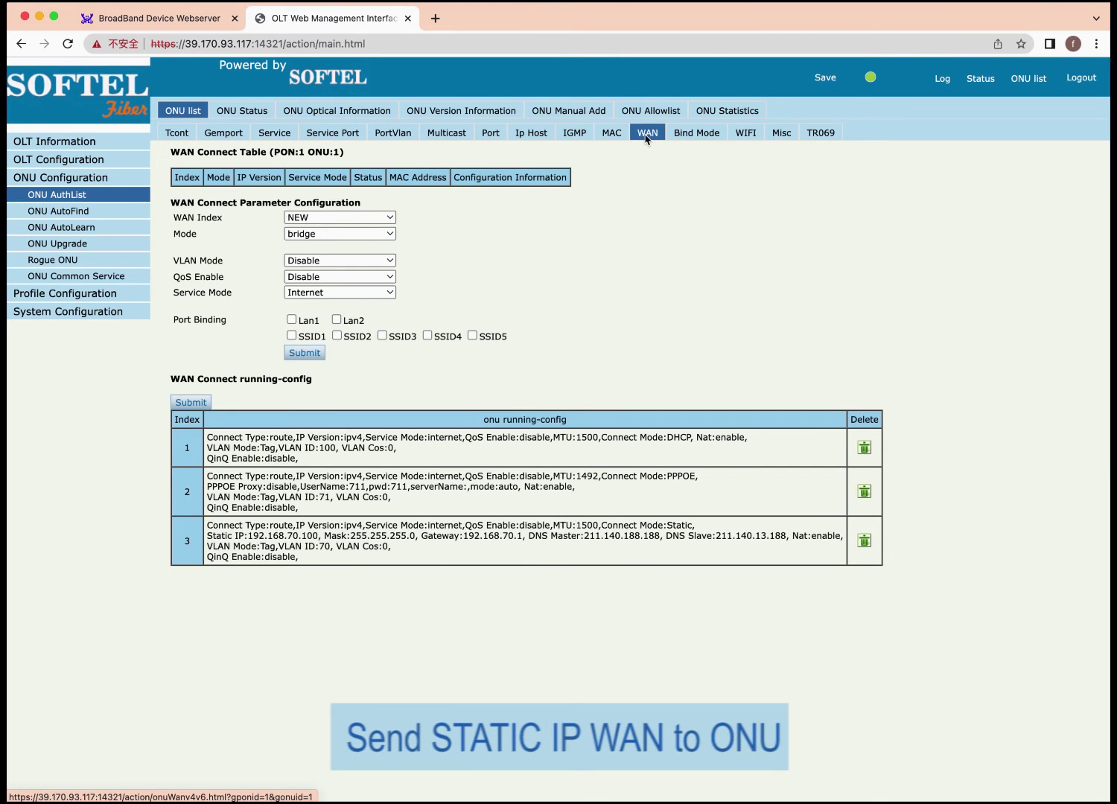
left_click(647, 136)
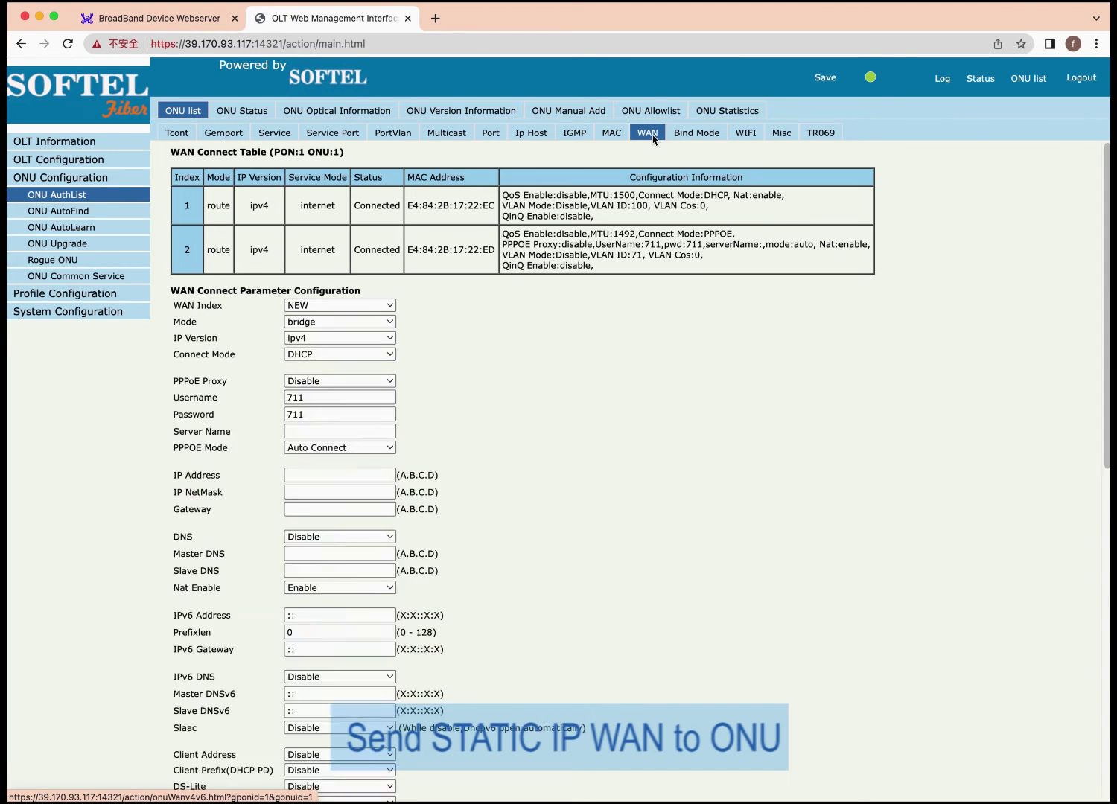
left_click(654, 137)
left_click(654, 137)
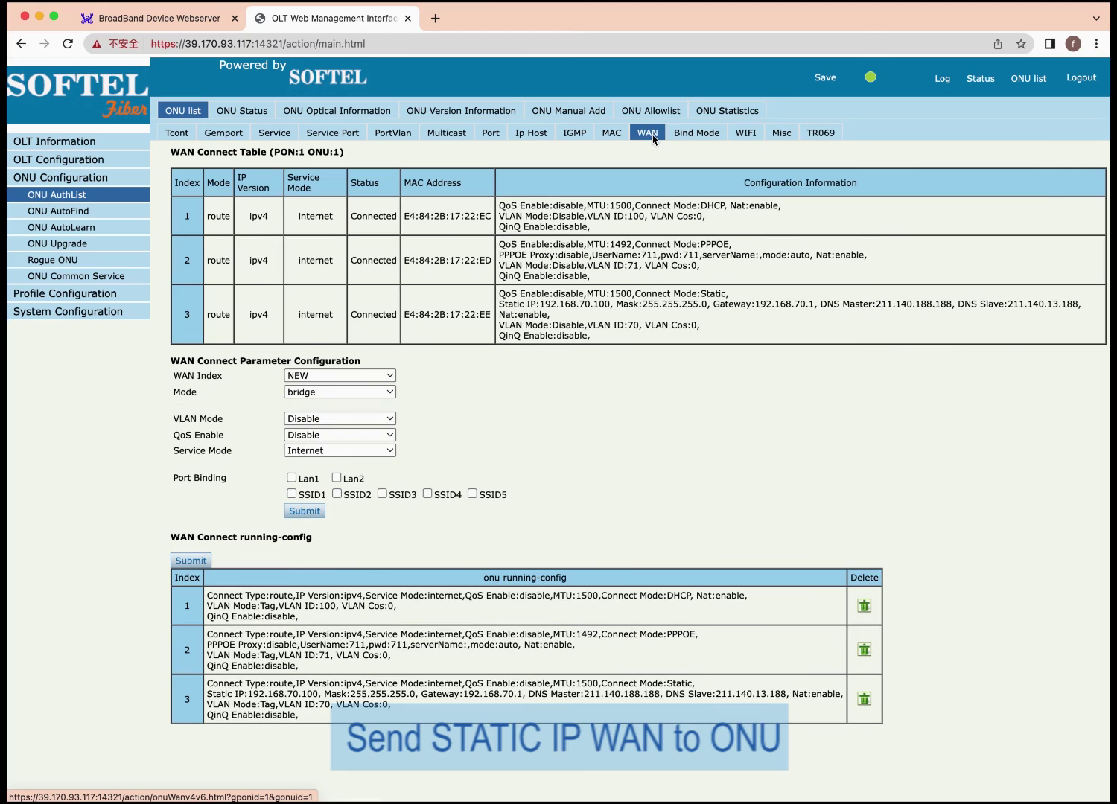
left_click(188, 23)
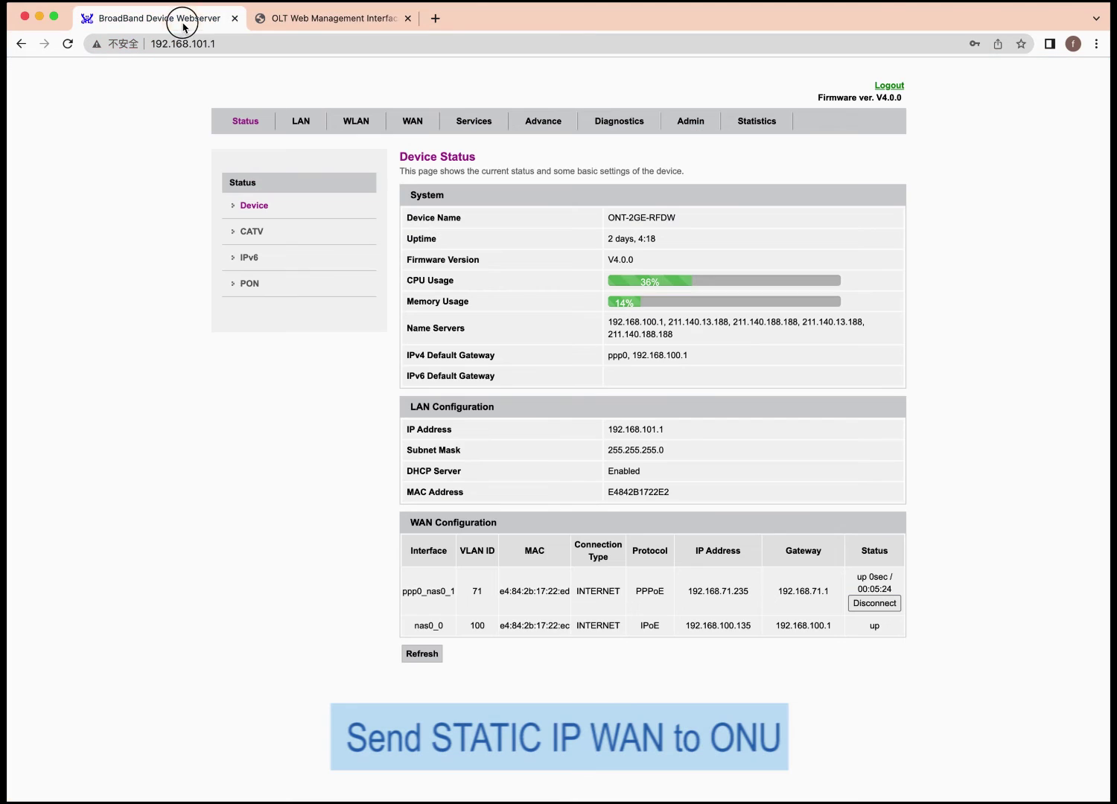
Step: Refresh the ONU status and confirm nas0_2 on VLAN 70 at 192.168.70.100
left_click(416, 658)
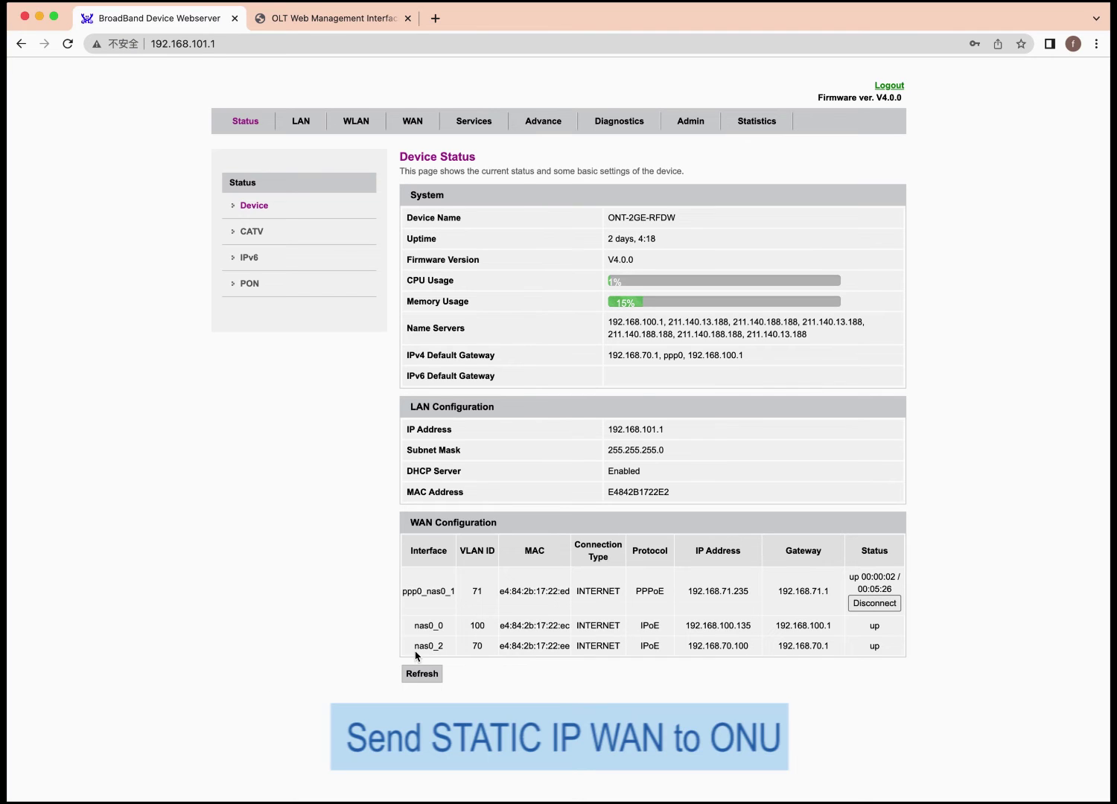
left_click_drag(418, 649, 887, 645)
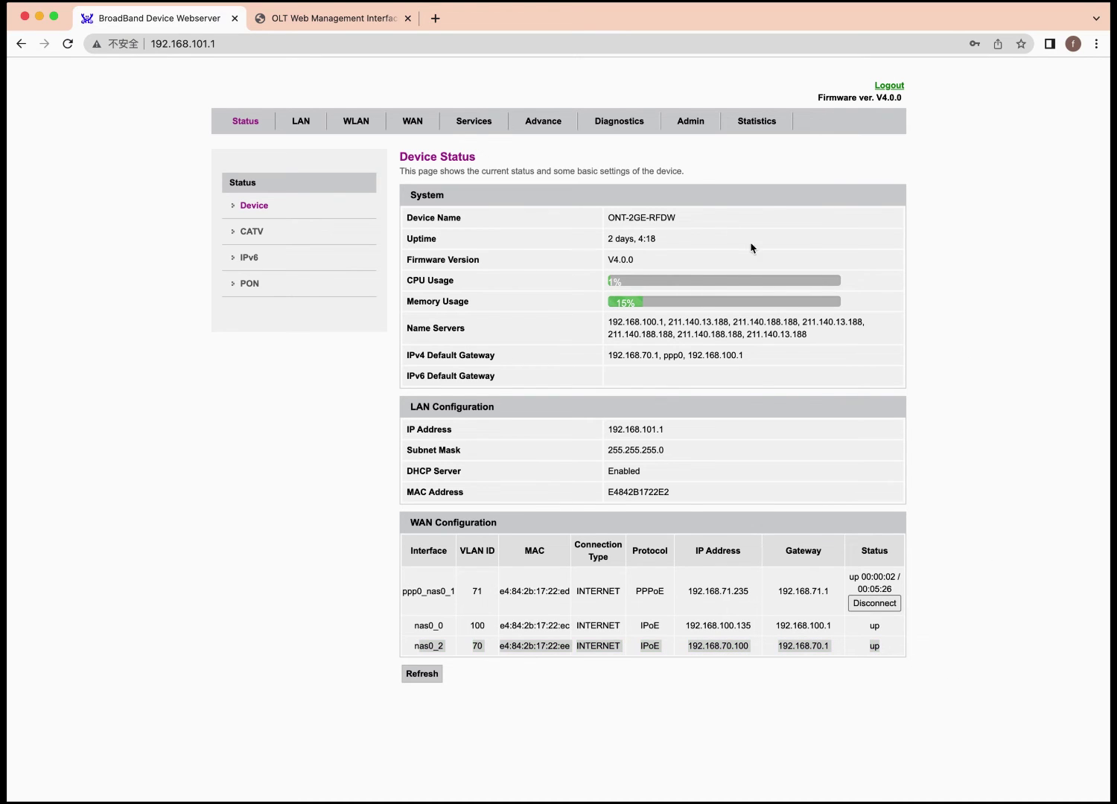
left_click(625, 126)
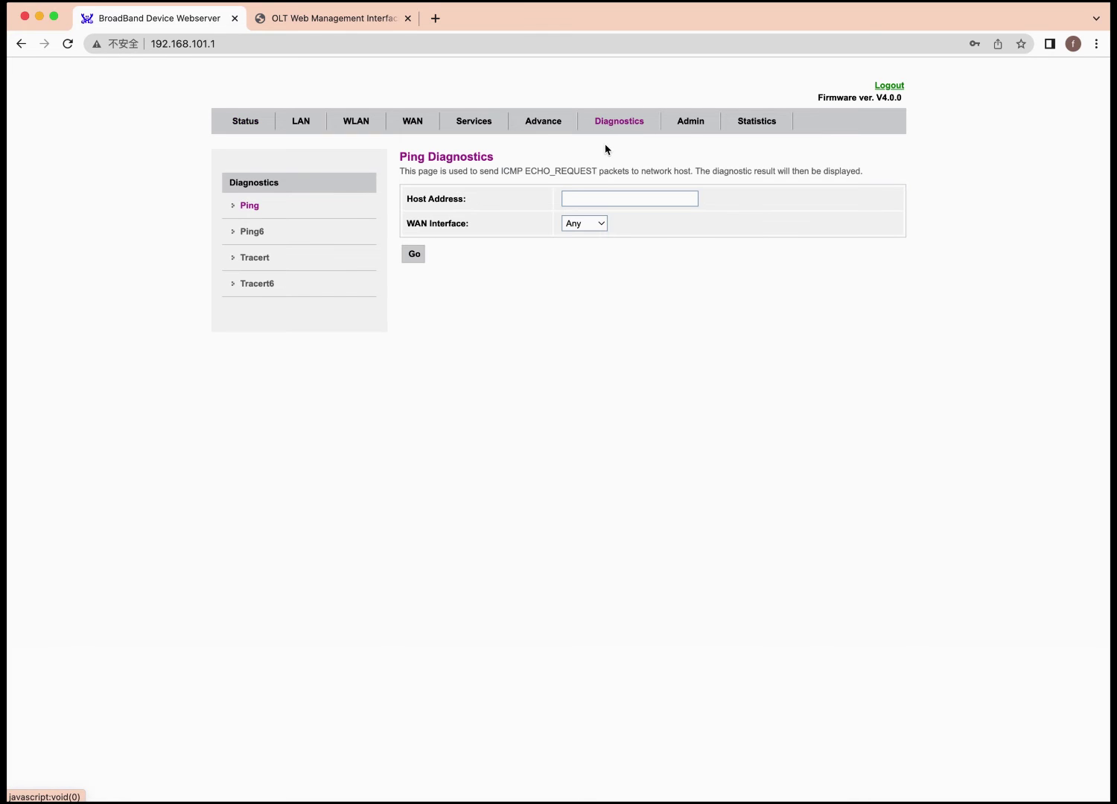
Step: Ping 8.8.8.8 with the default interface, then through the nas0_0 WAN
left_click(617, 199)
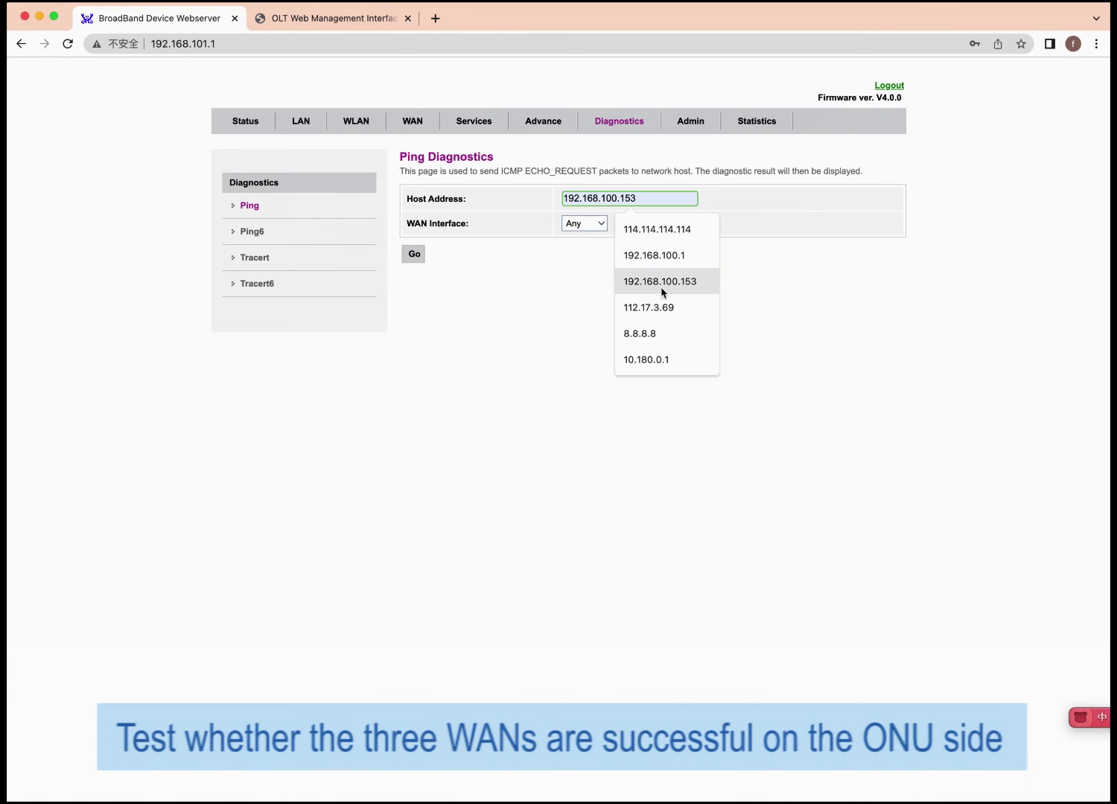
left_click(653, 334)
left_click(422, 255)
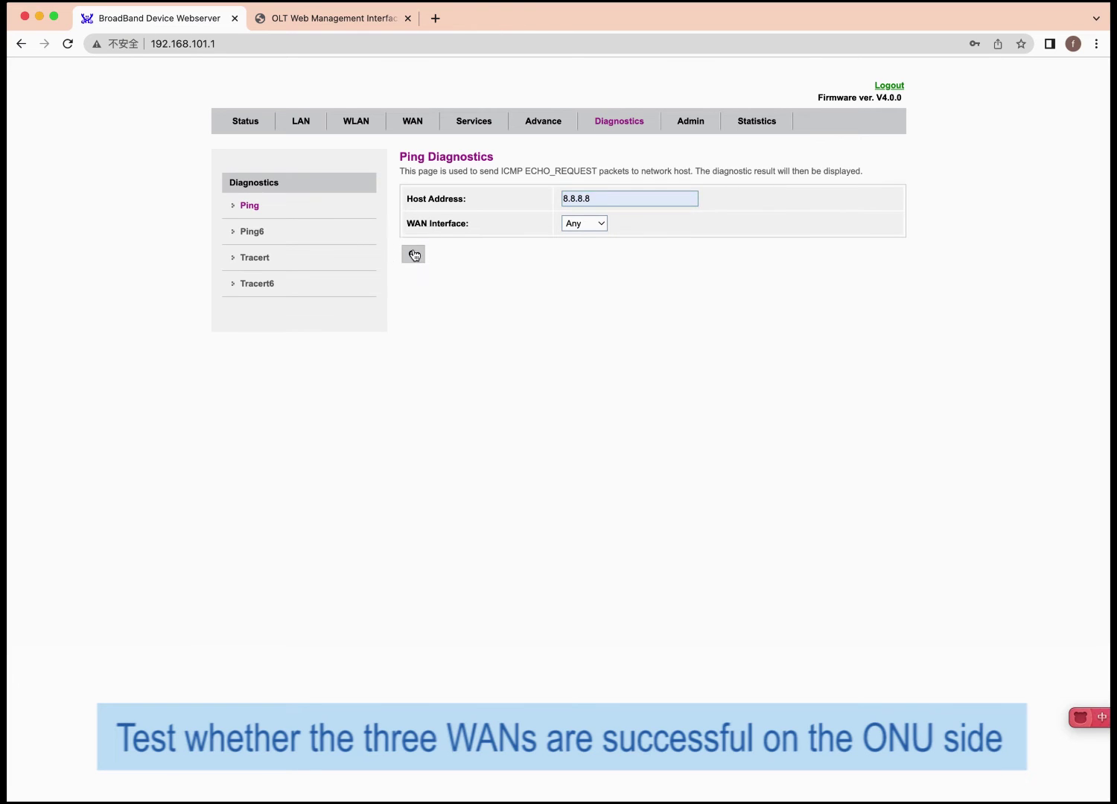
left_click(457, 310)
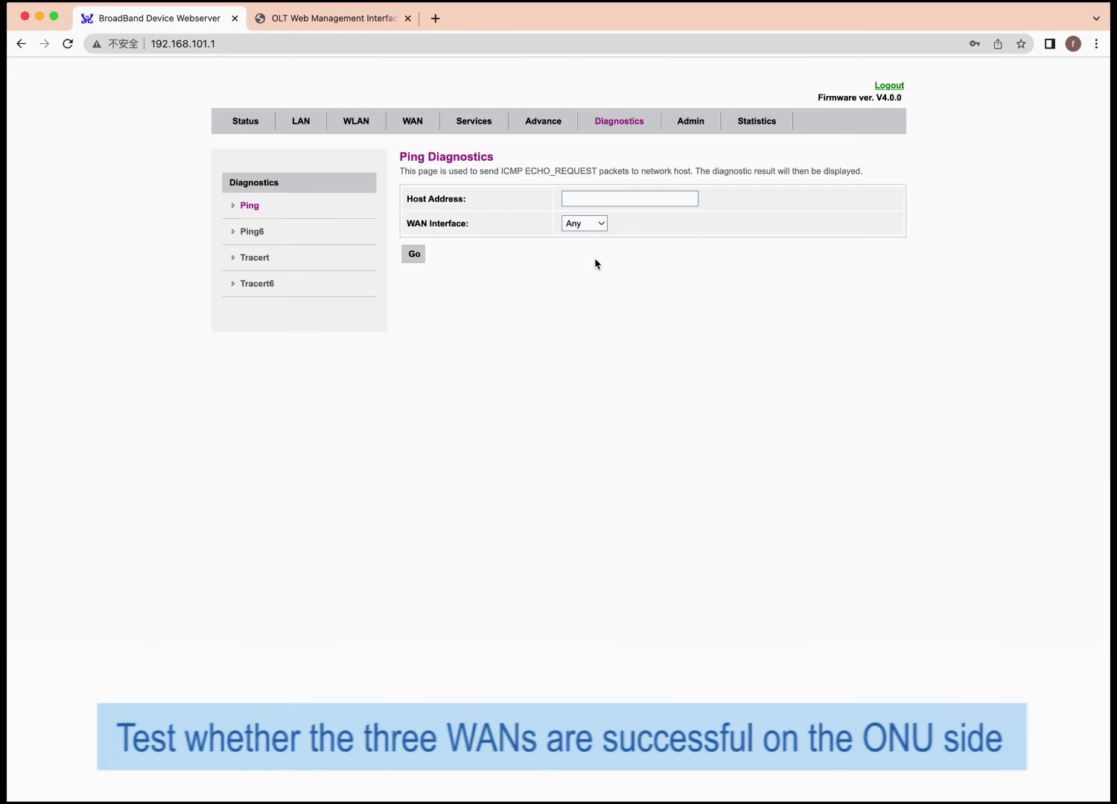
left_click(606, 200)
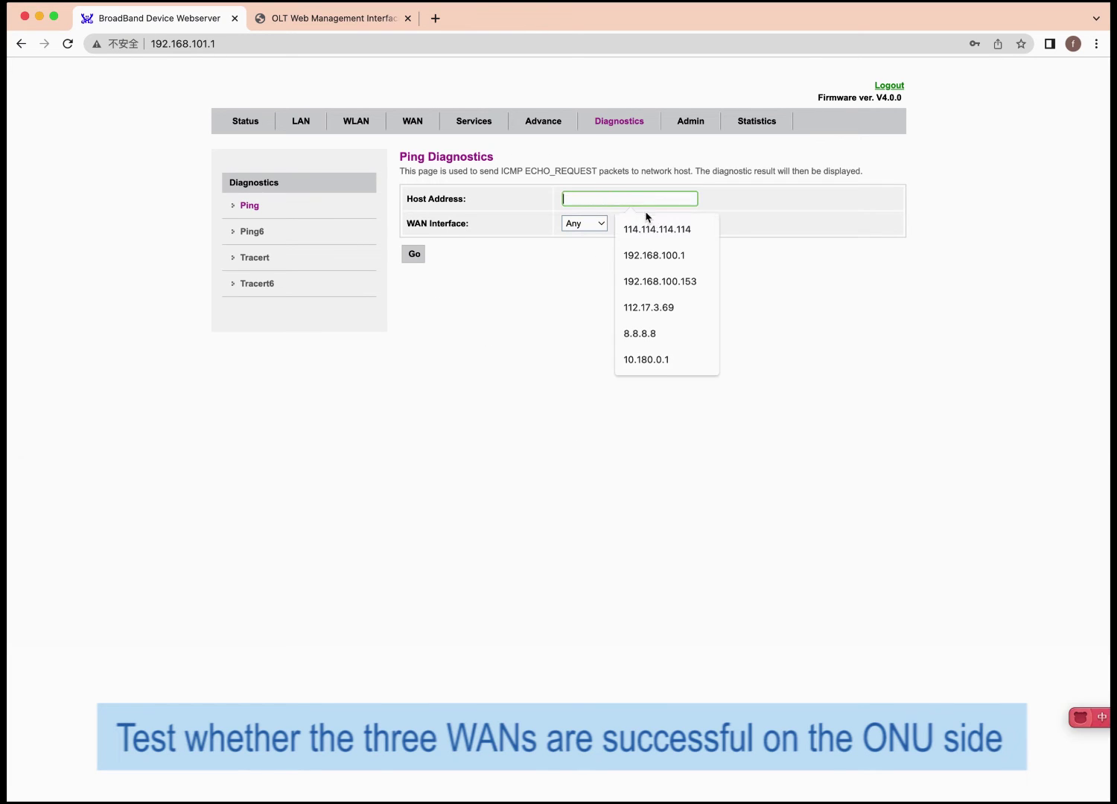
left_click(653, 335)
left_click(599, 225)
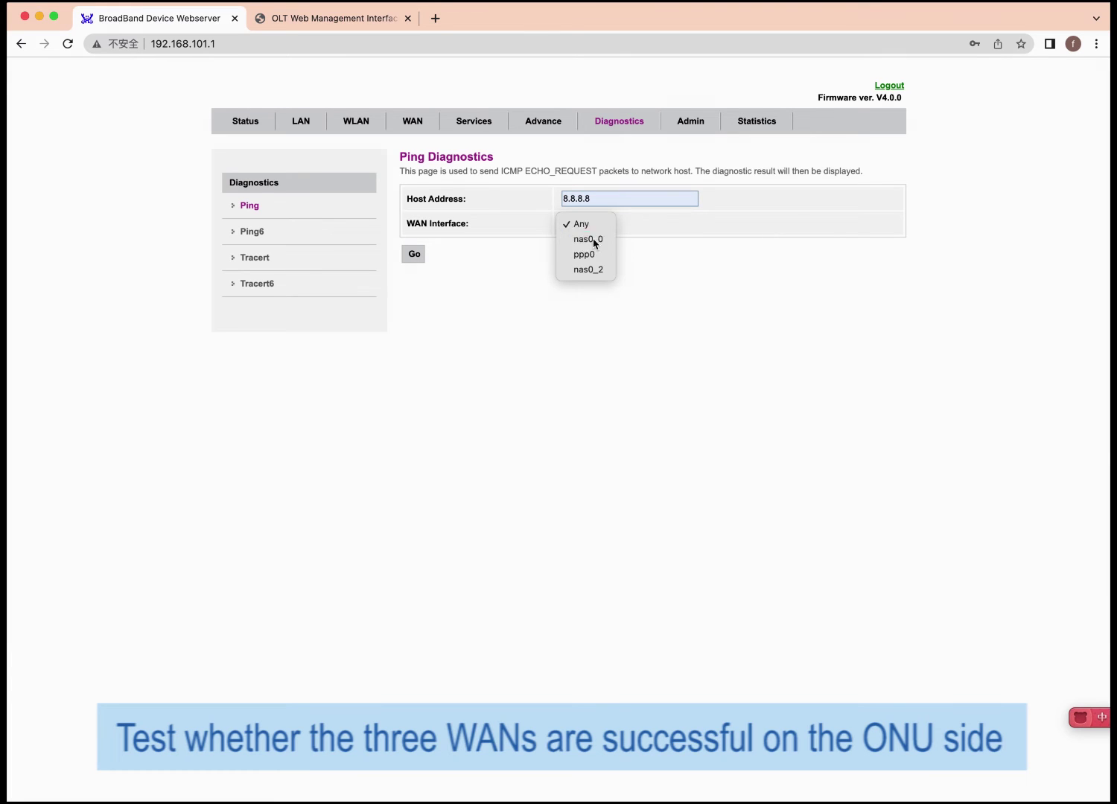
left_click(596, 238)
left_click(415, 254)
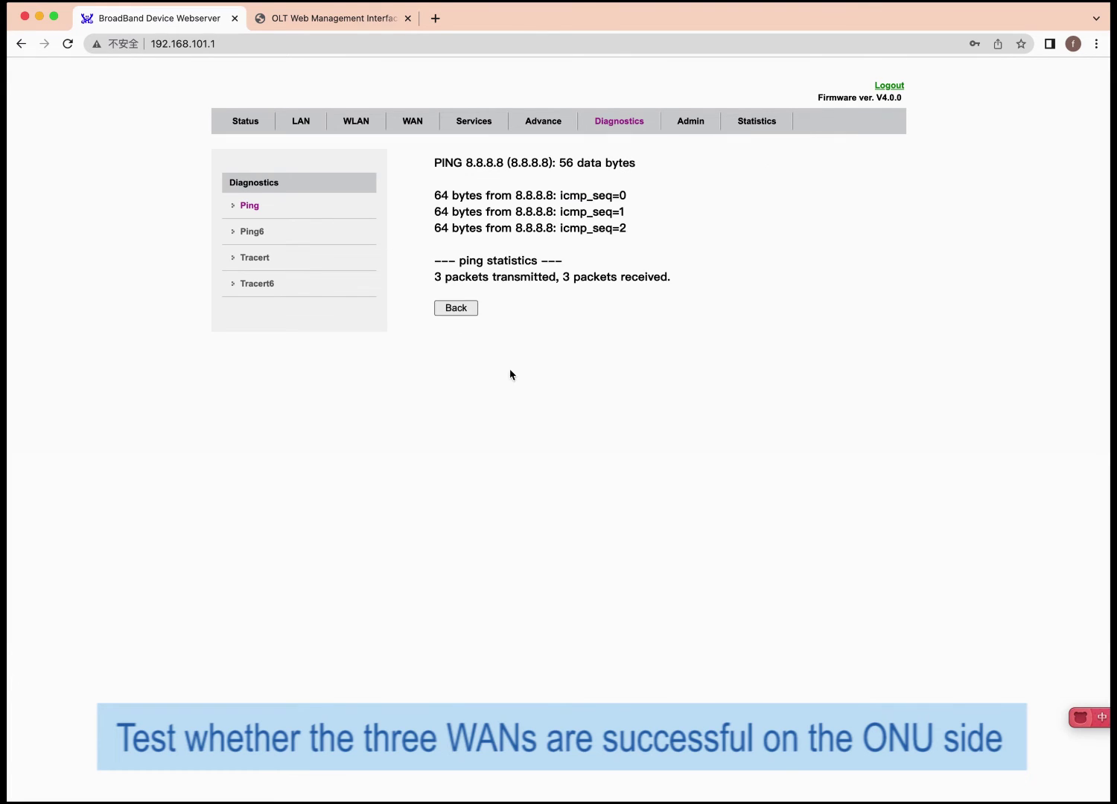
left_click(461, 310)
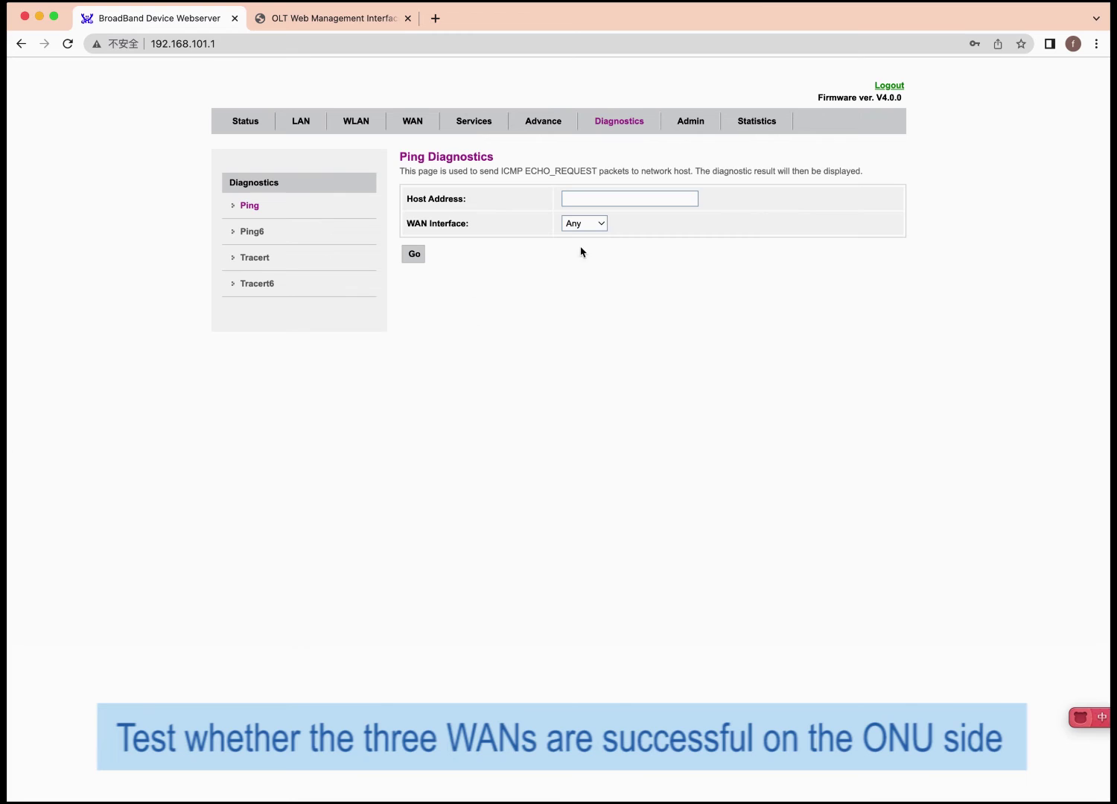
Step: Ping 8.8.8.8 through the ppp0 WAN
left_click(600, 200)
left_click(663, 308)
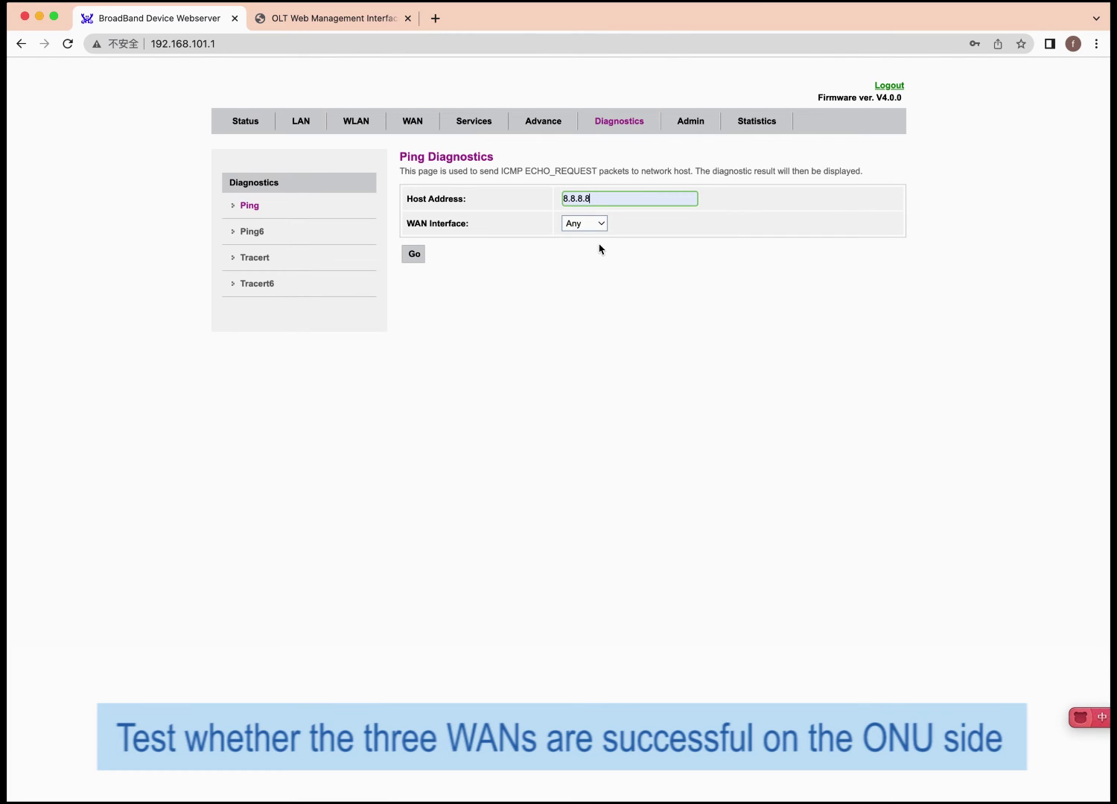
left_click(602, 227)
left_click(591, 254)
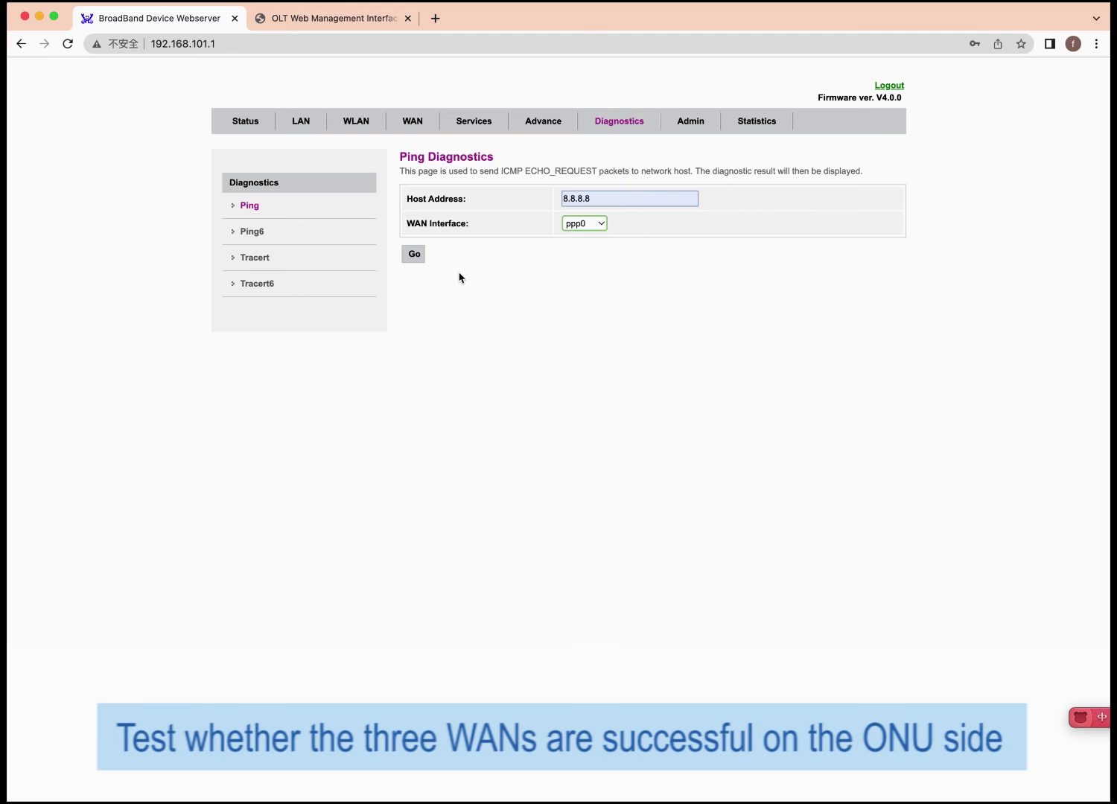
left_click(418, 255)
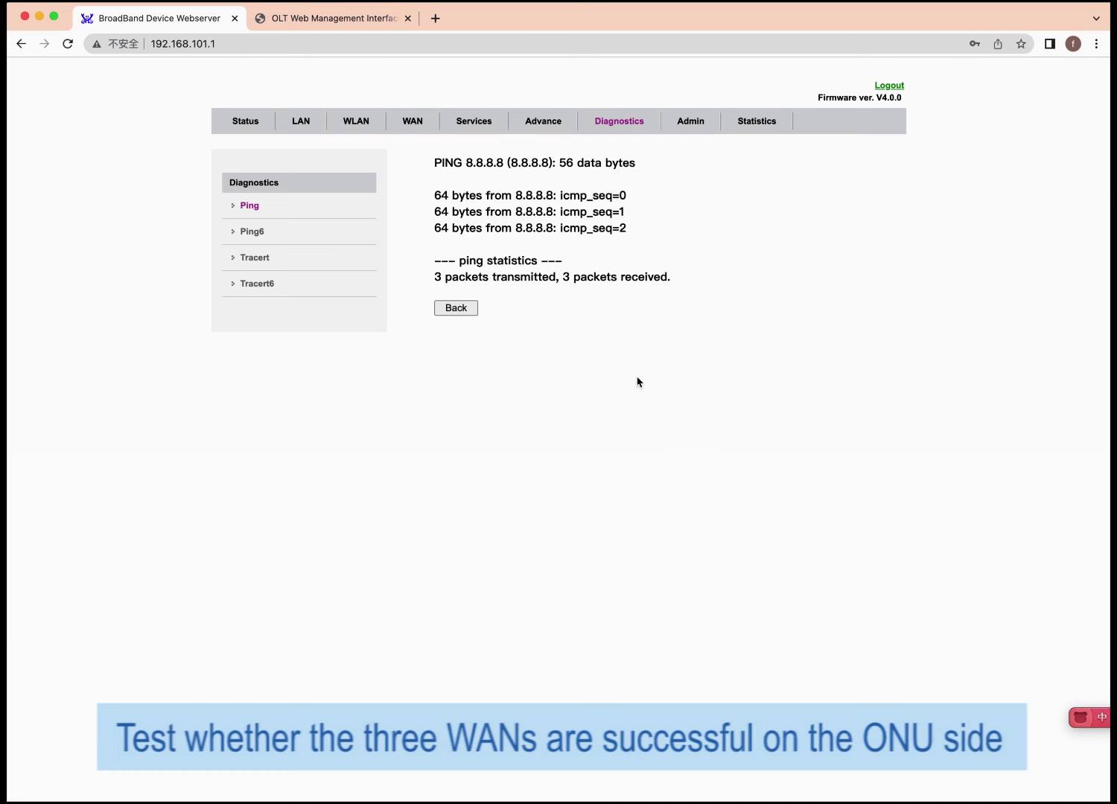
left_click(463, 316)
Step: Ping 8.8.8.8 through the nas0_2 WAN
left_click(651, 199)
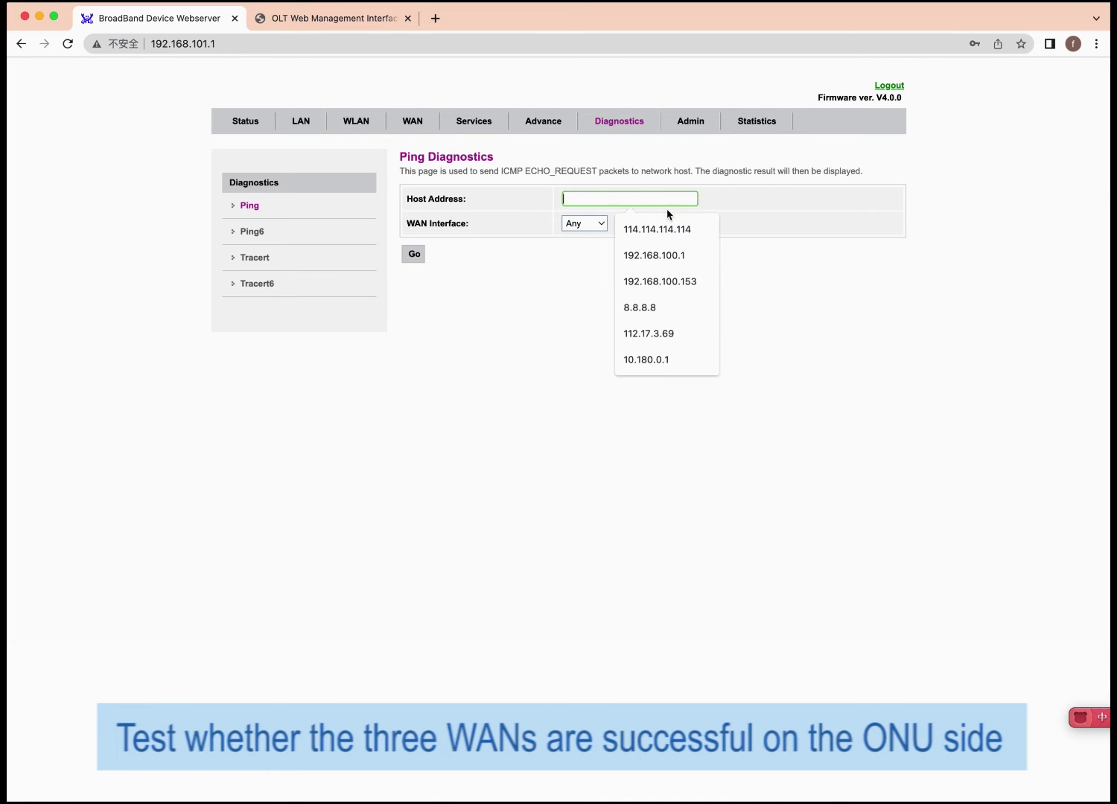
left_click(650, 307)
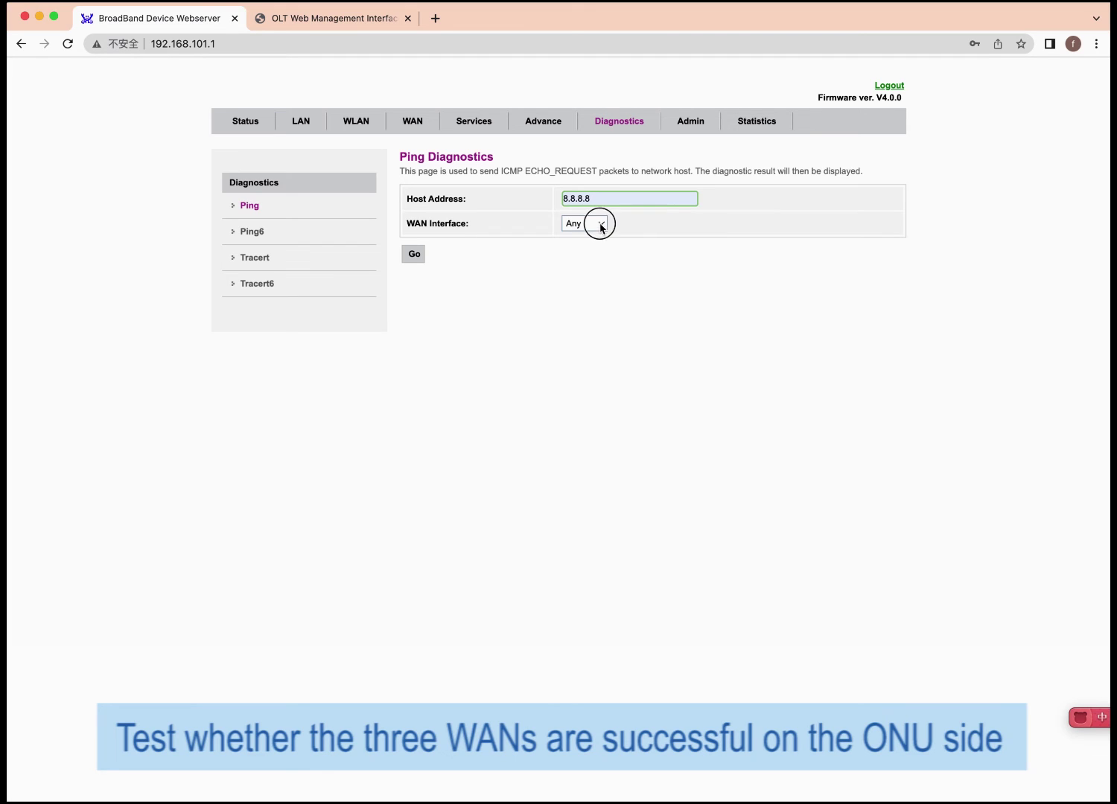
left_click(598, 224)
left_click(590, 270)
left_click(415, 255)
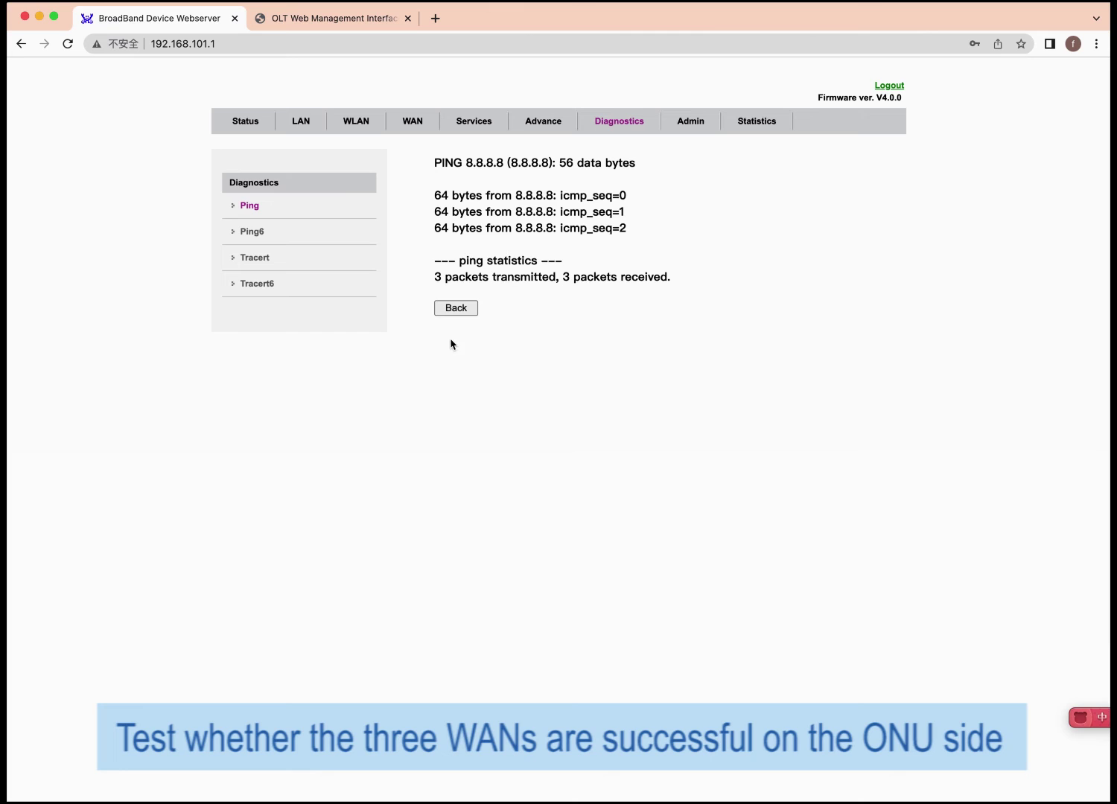
left_click(455, 308)
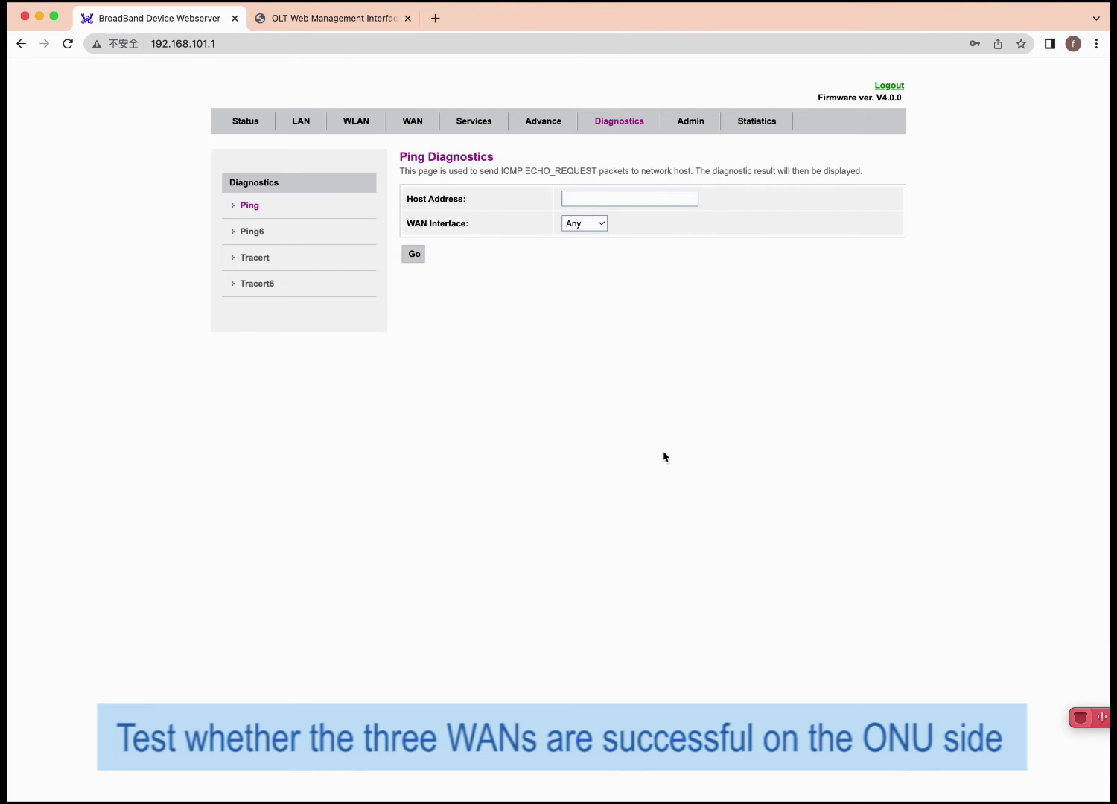
Step: Check that the ONU's 5 GHz WLAN SSID reads SFT-5G, then return to the OLT interface
left_click(351, 124)
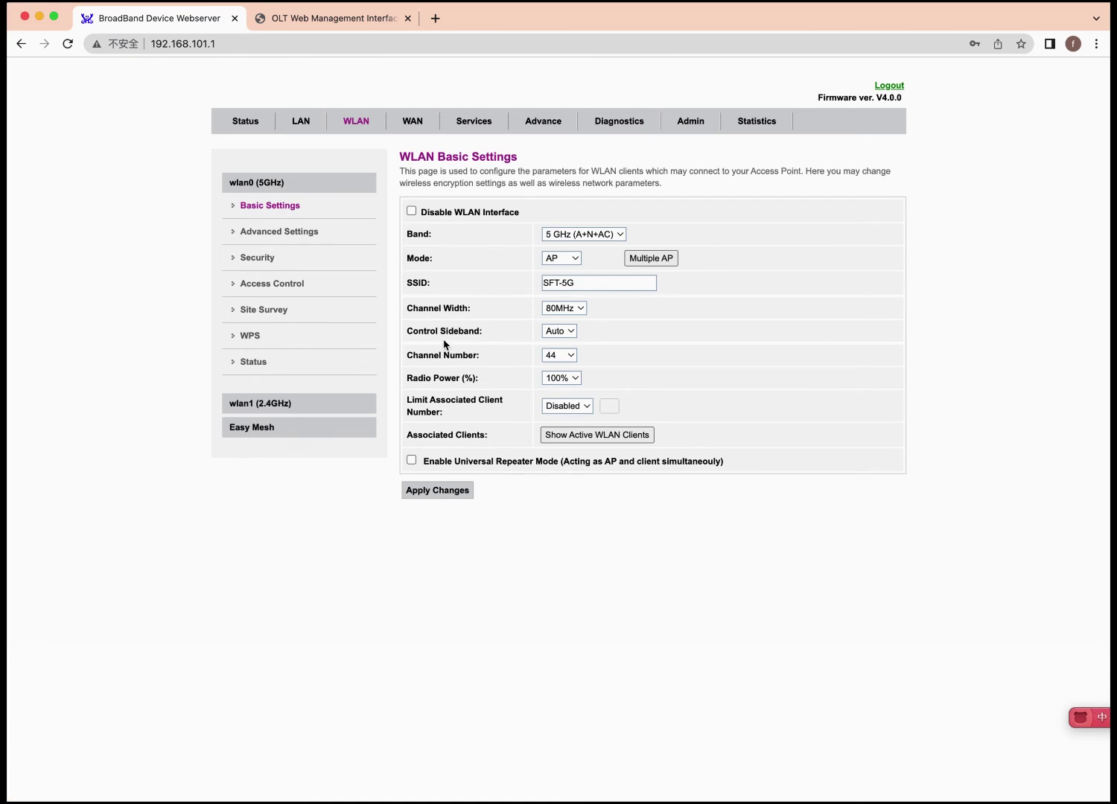
triple_click(589, 282)
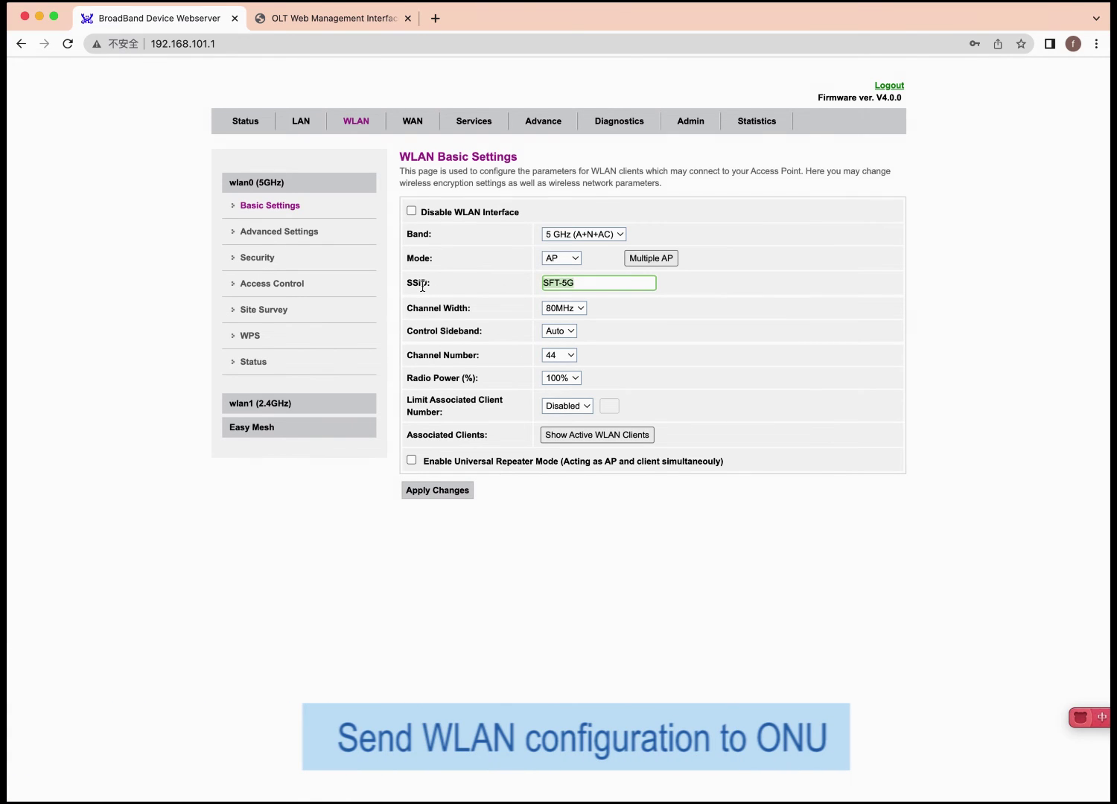
left_click(590, 282)
left_click(332, 23)
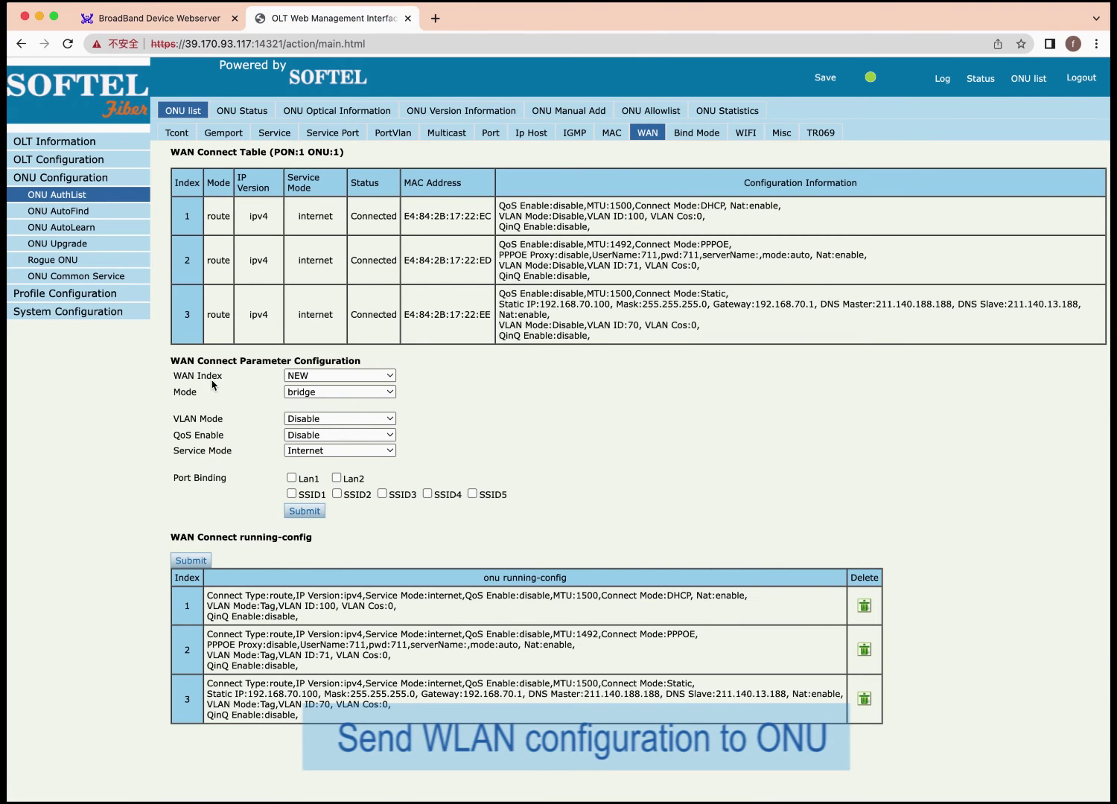
Step: In the ONU WiFi settings, rename SSID1 from SFT-5G to SOFTELOPTIC, enter a new shared key, and submit
left_click(744, 135)
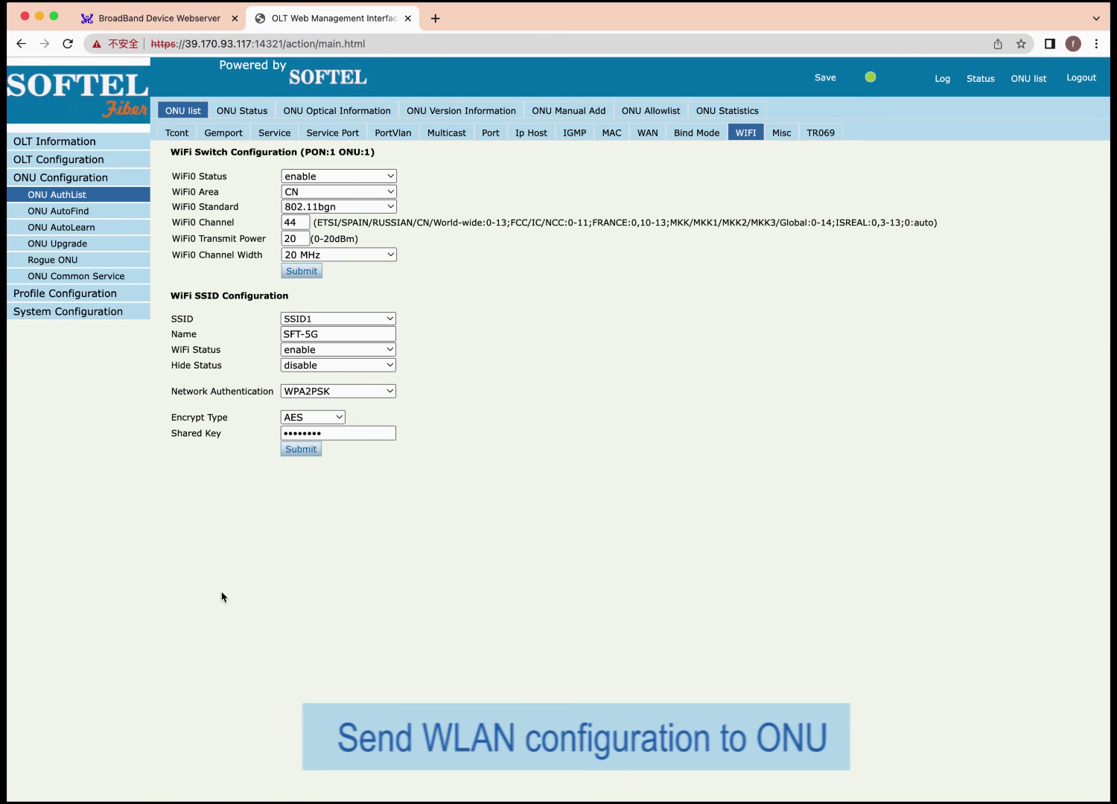
left_click(327, 335)
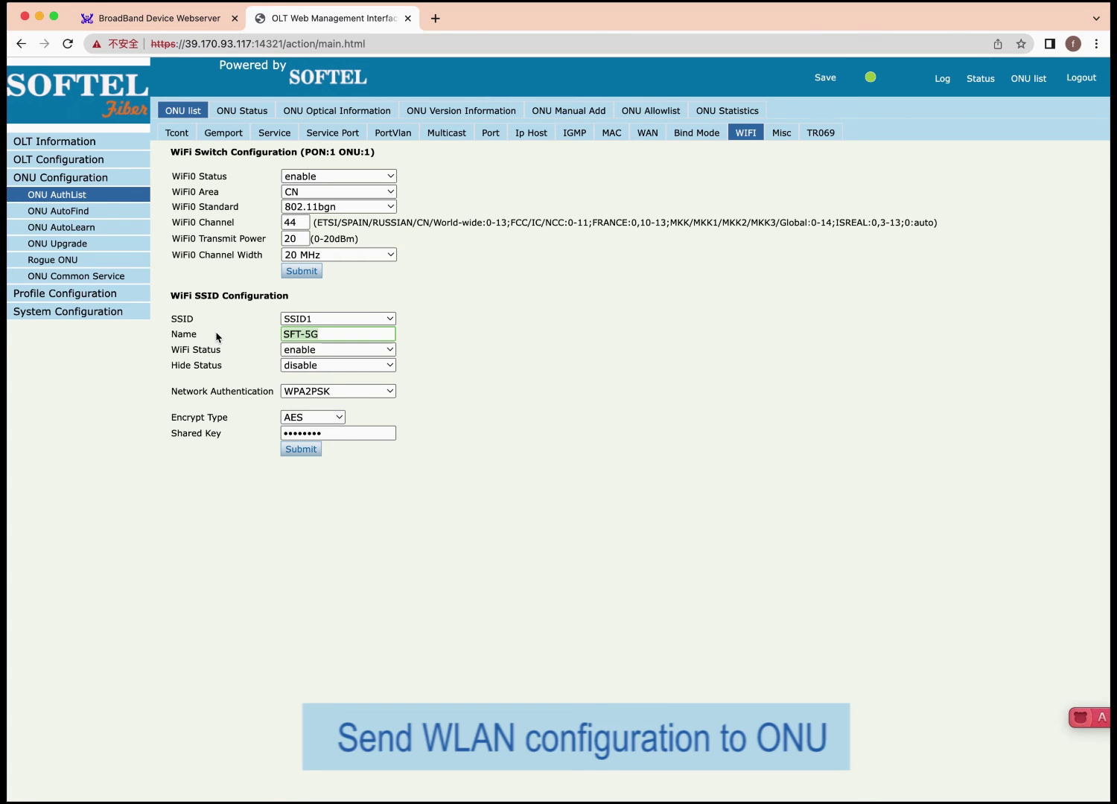
type("SOFTELOPTIC")
left_click(346, 433)
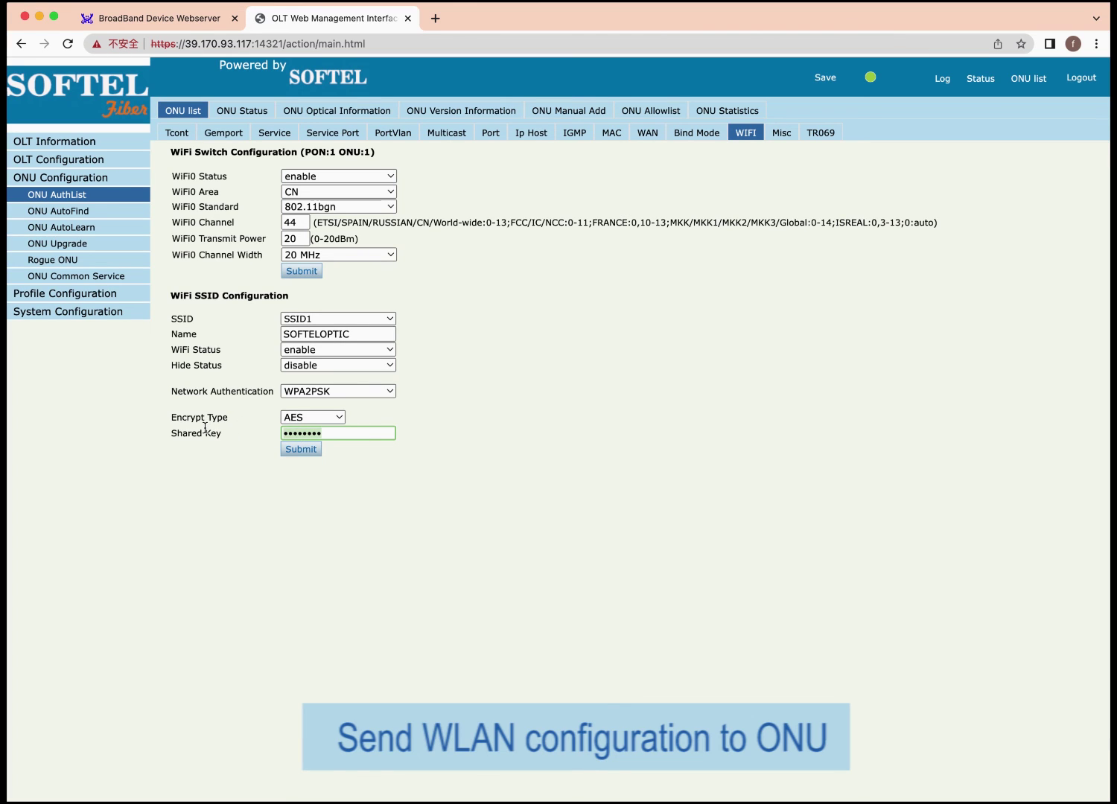
type("123")
left_click(300, 449)
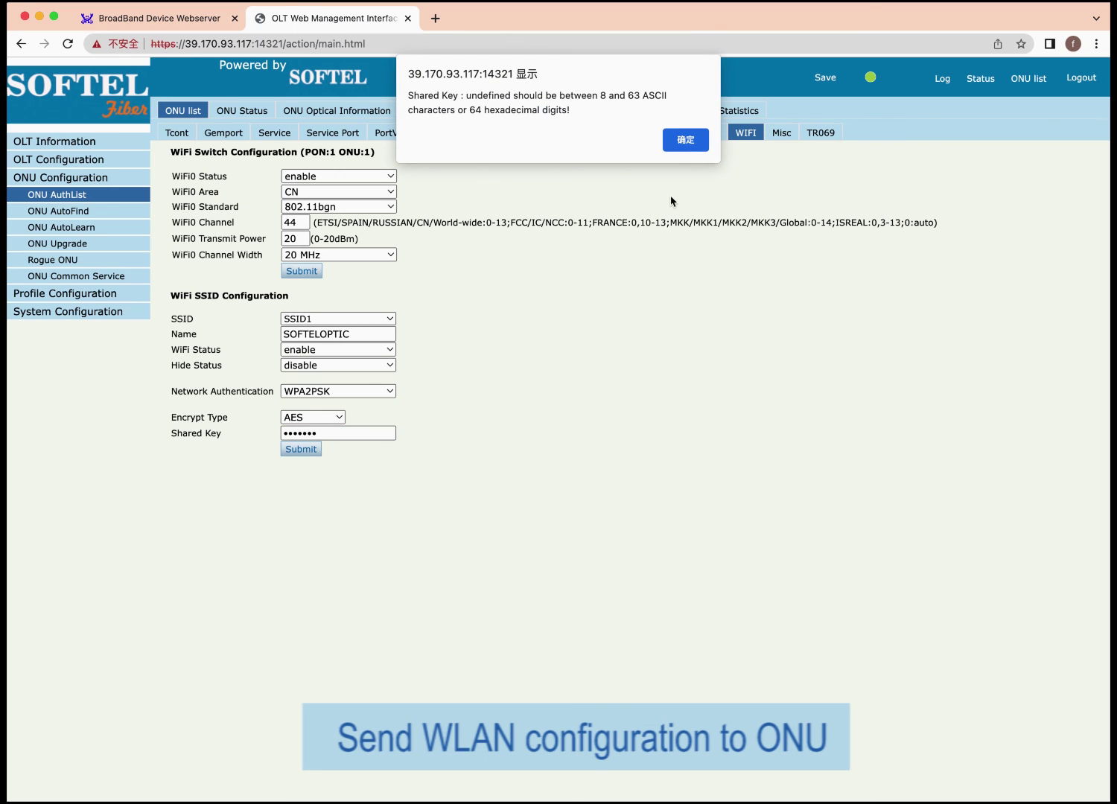
Step: Dismiss the key-length warning, replace the shared key with a longer one, and resubmit the SOFTELOPTIC SSID
left_click(686, 140)
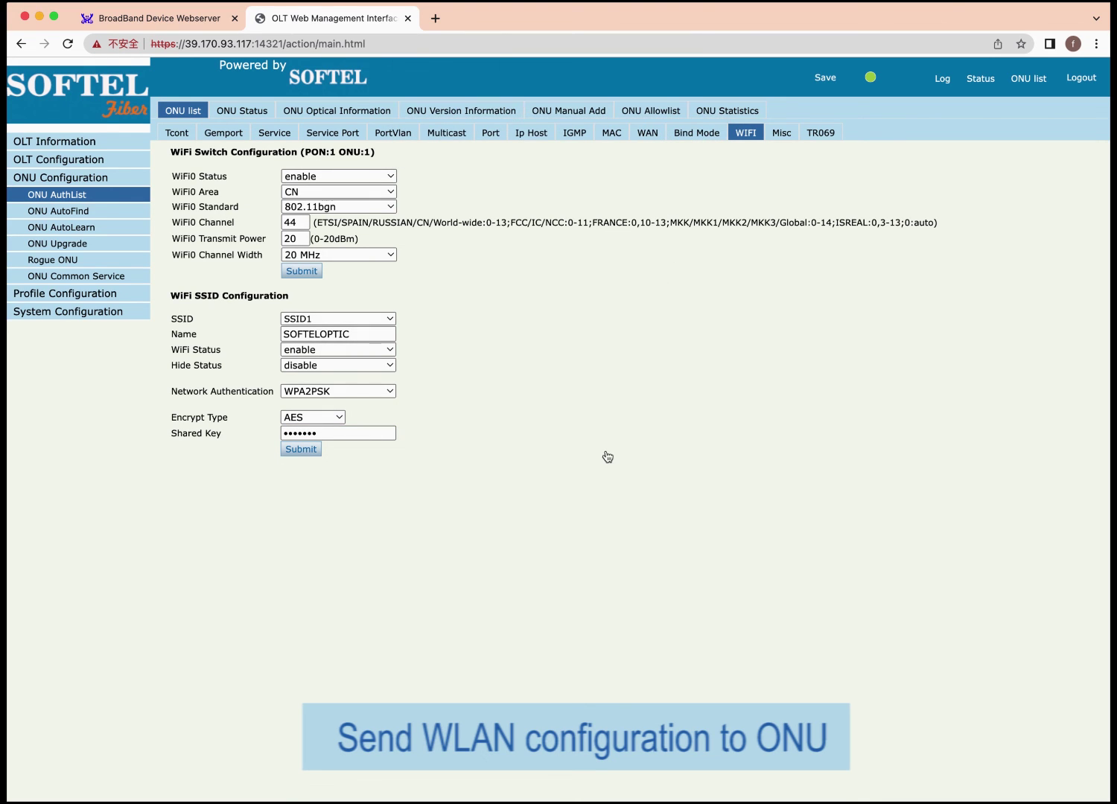
double_click(376, 432)
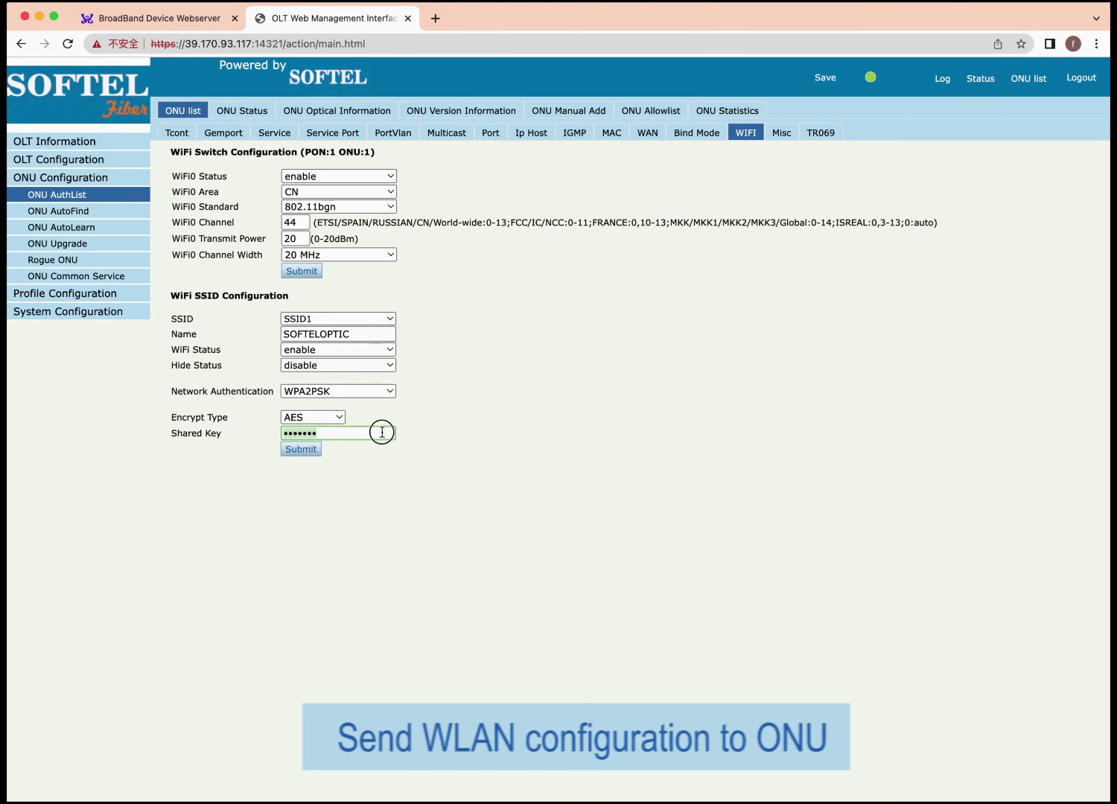
left_click(339, 433)
left_click(212, 435)
type("12")
left_click(301, 449)
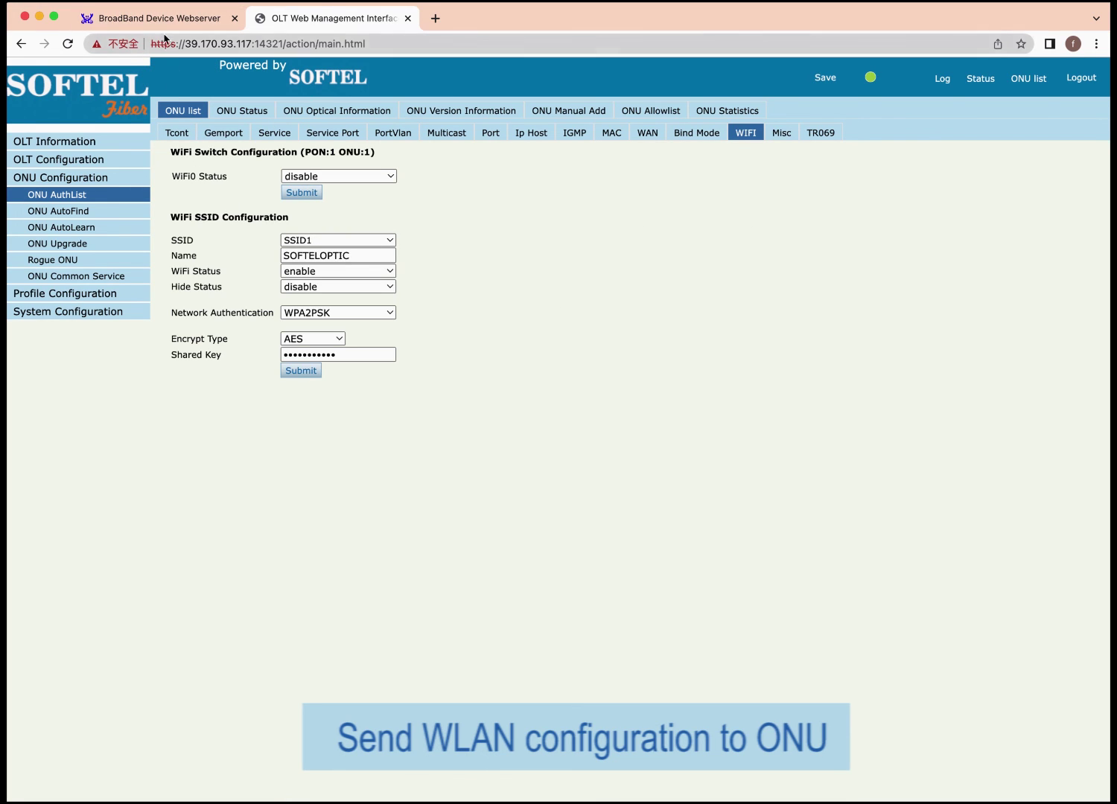
left_click(175, 18)
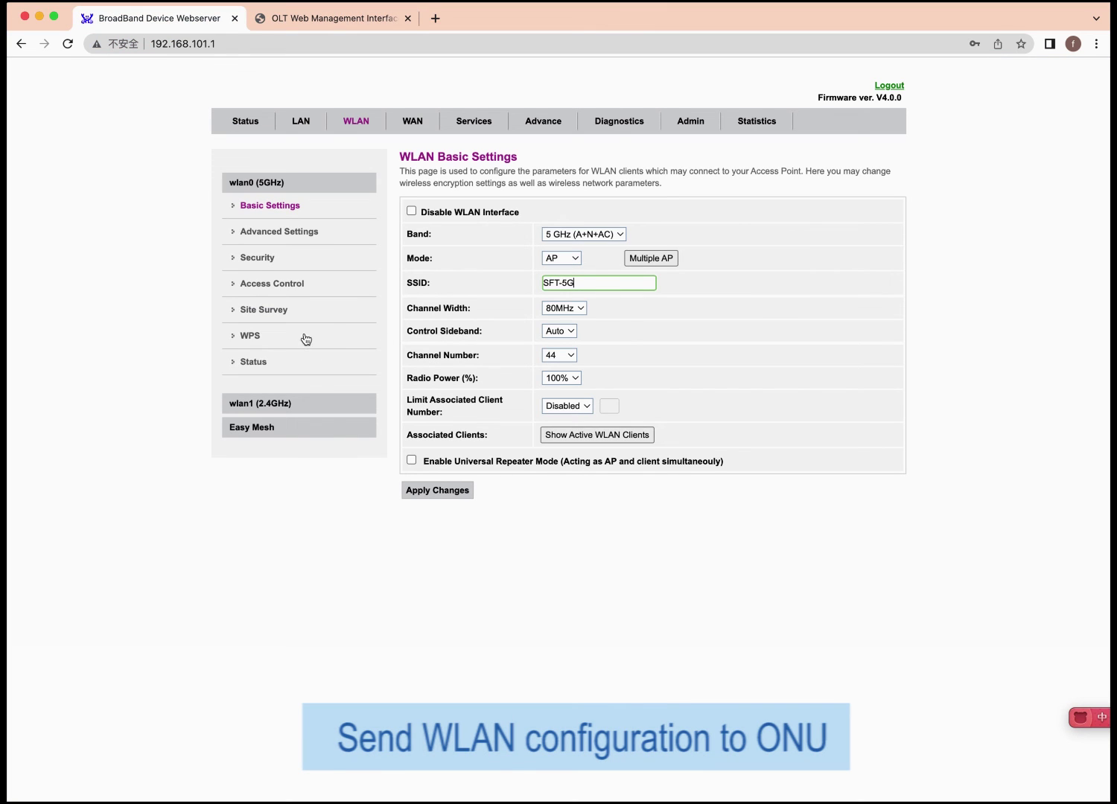
Step: Refresh the ONU's 5 GHz WLAN Basic Settings and select the SSID field showing SOFTELOPTIC
left_click(261, 210)
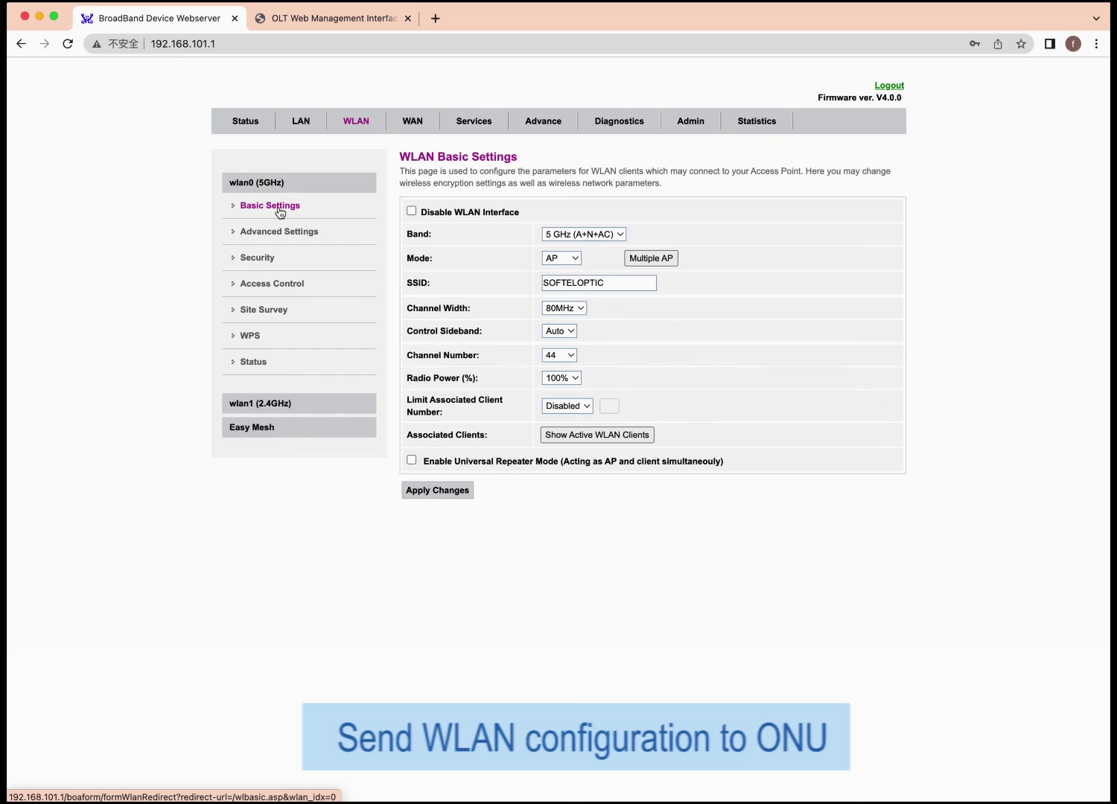
left_click(627, 280)
left_click(574, 283)
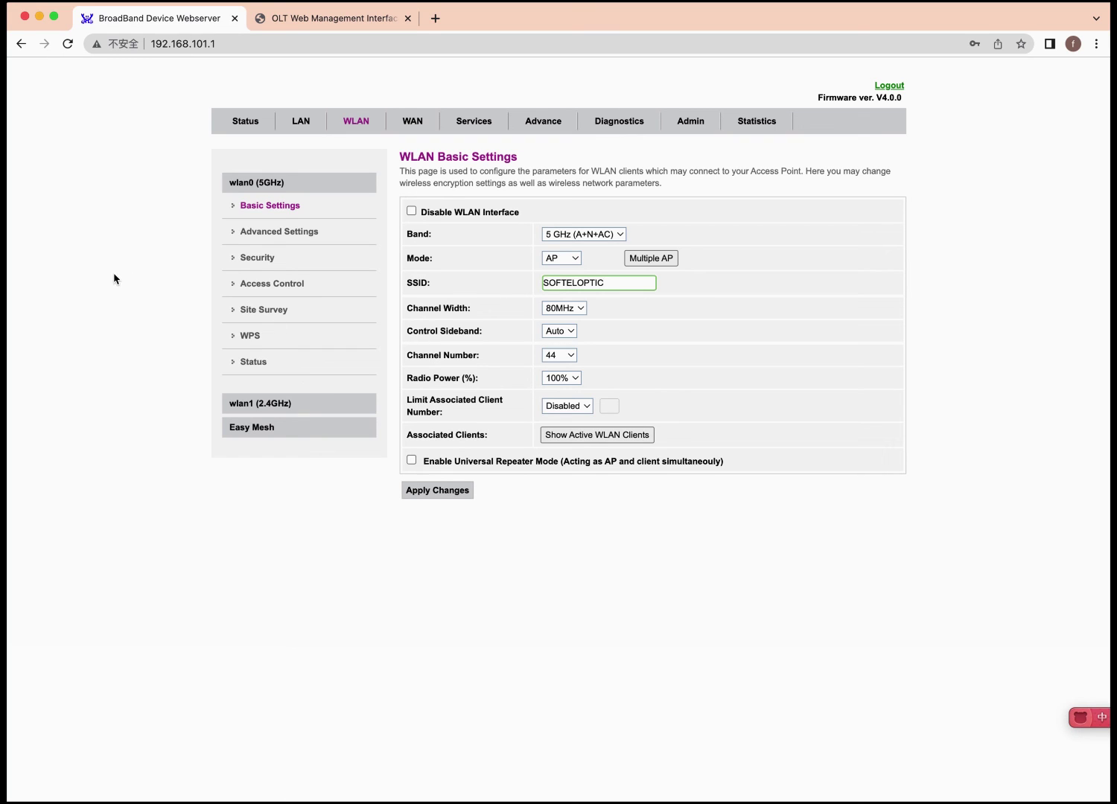
left_click_drag(625, 285, 526, 292)
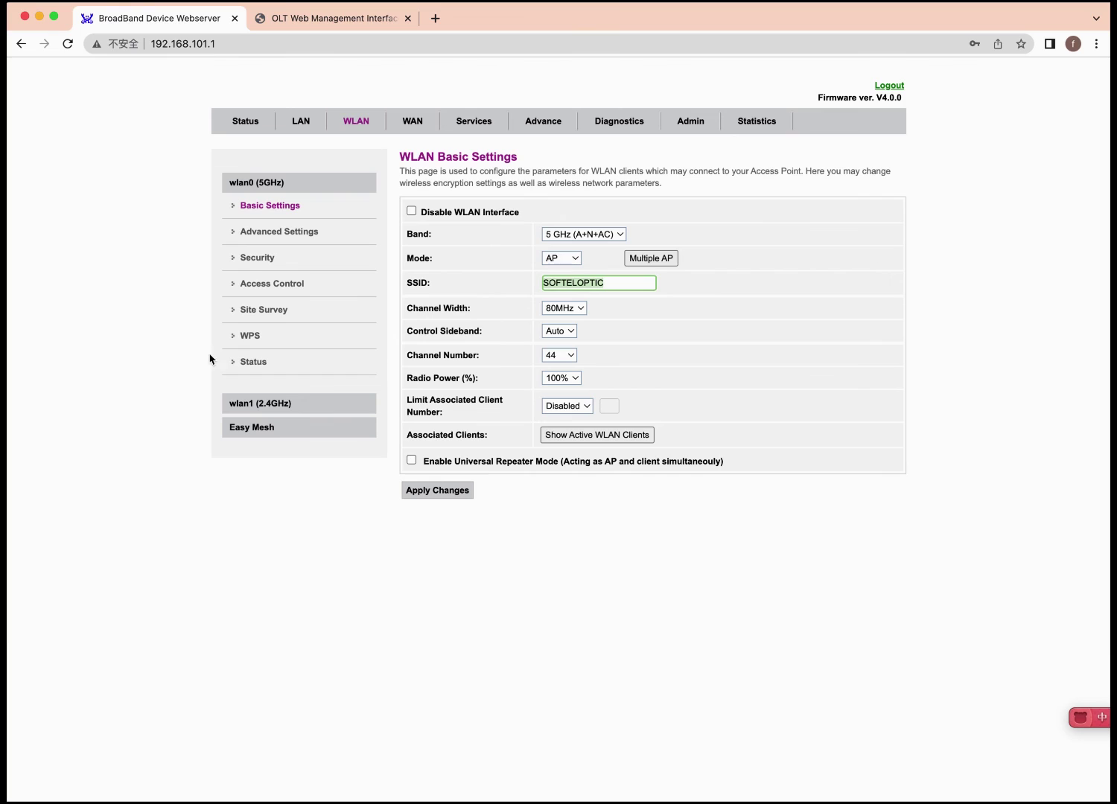